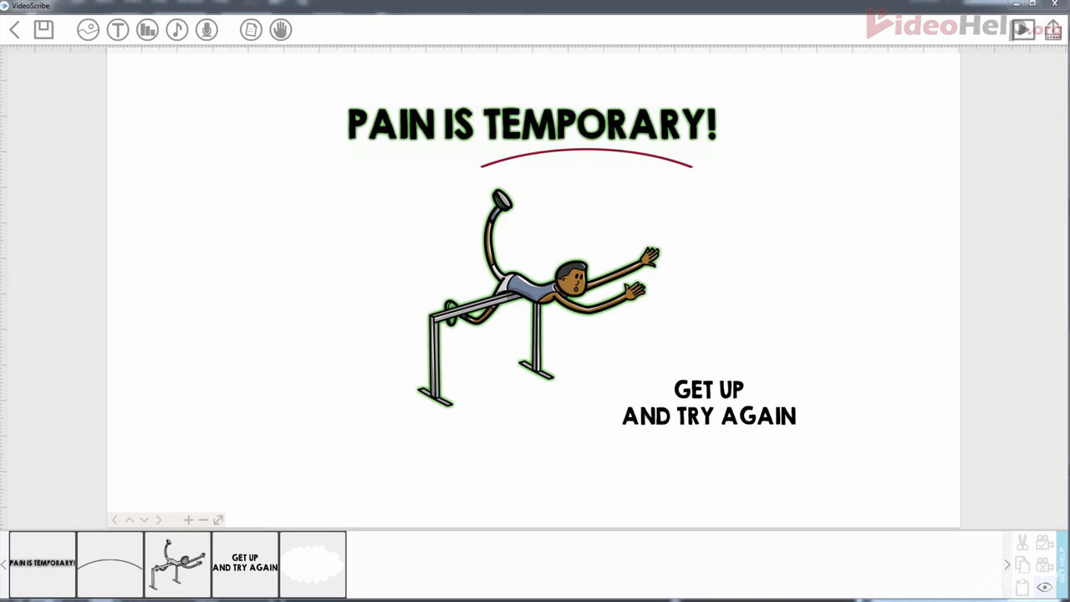
Open the text properties of the "PAIN IS TEMPORARY!" title.
left_click(414, 138)
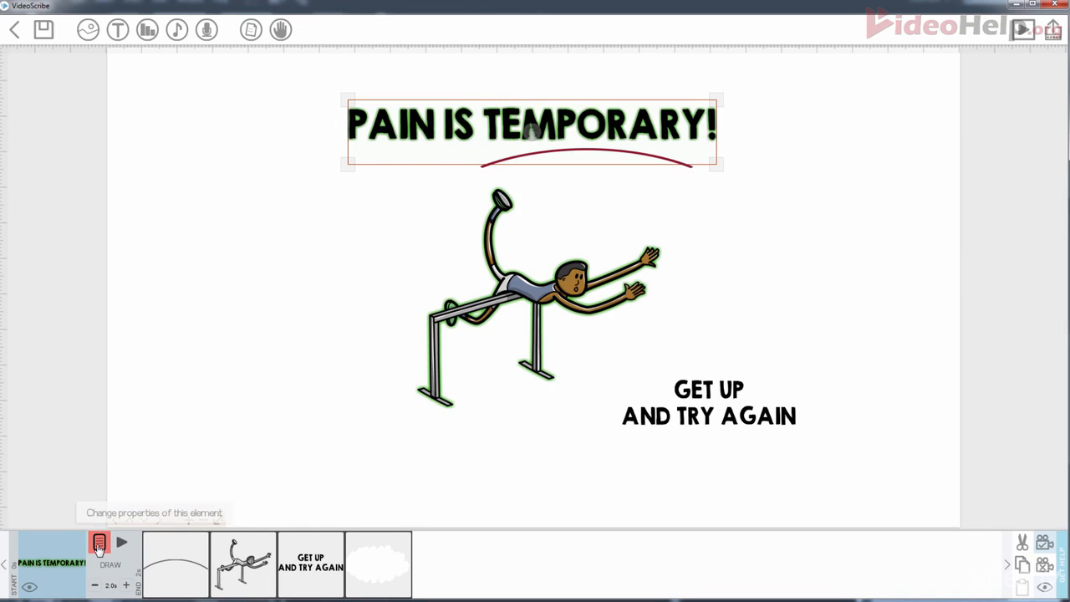
left_click(99, 543)
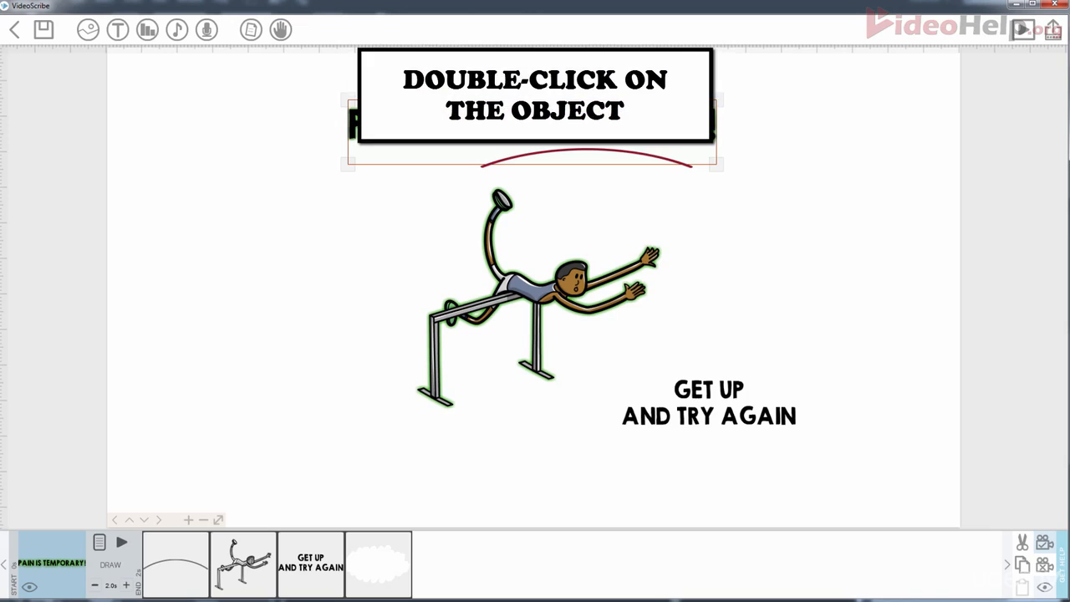
double_click(403, 147)
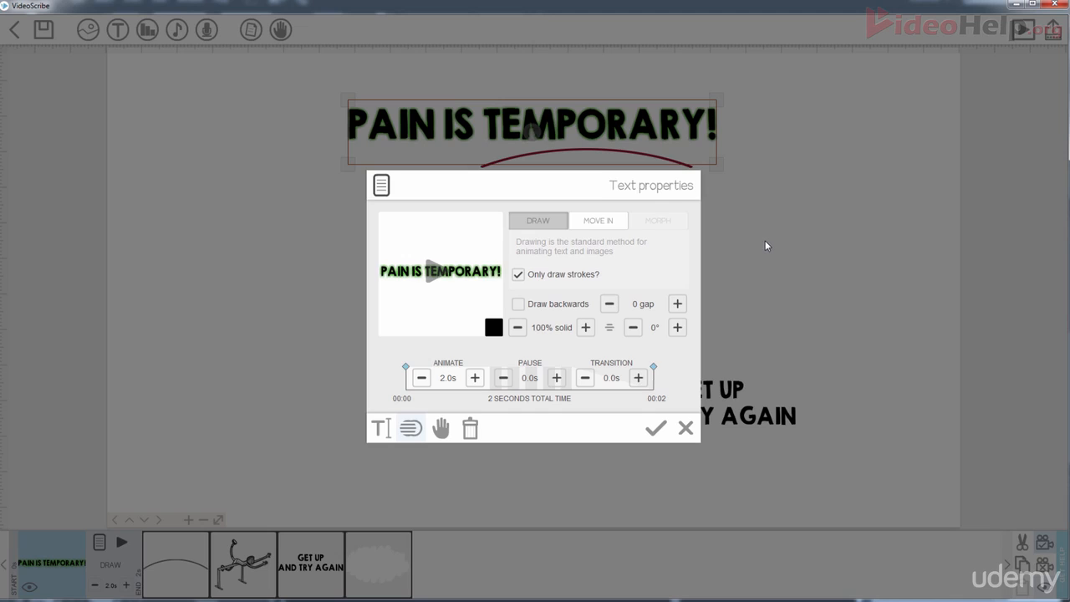
Switch the title's animation to Move In and preview it.
left_click(596, 222)
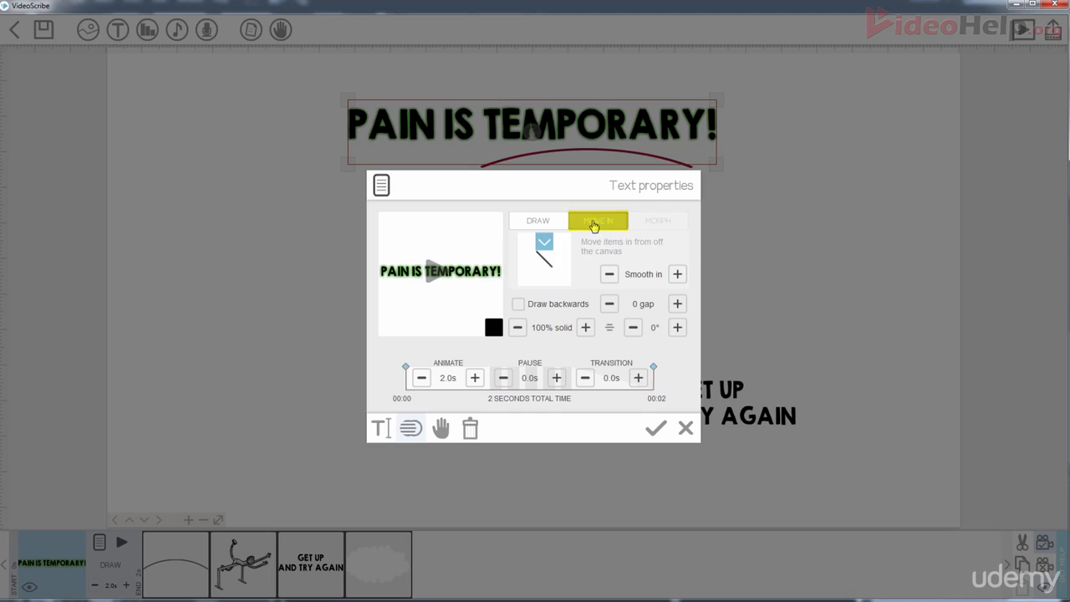
left_click(436, 279)
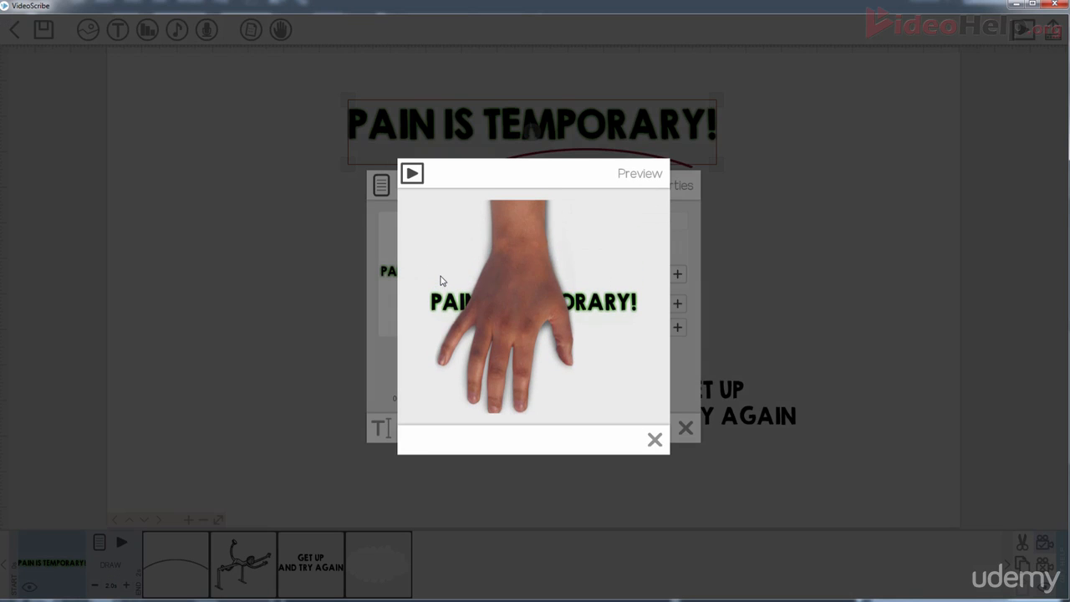
left_click(654, 439)
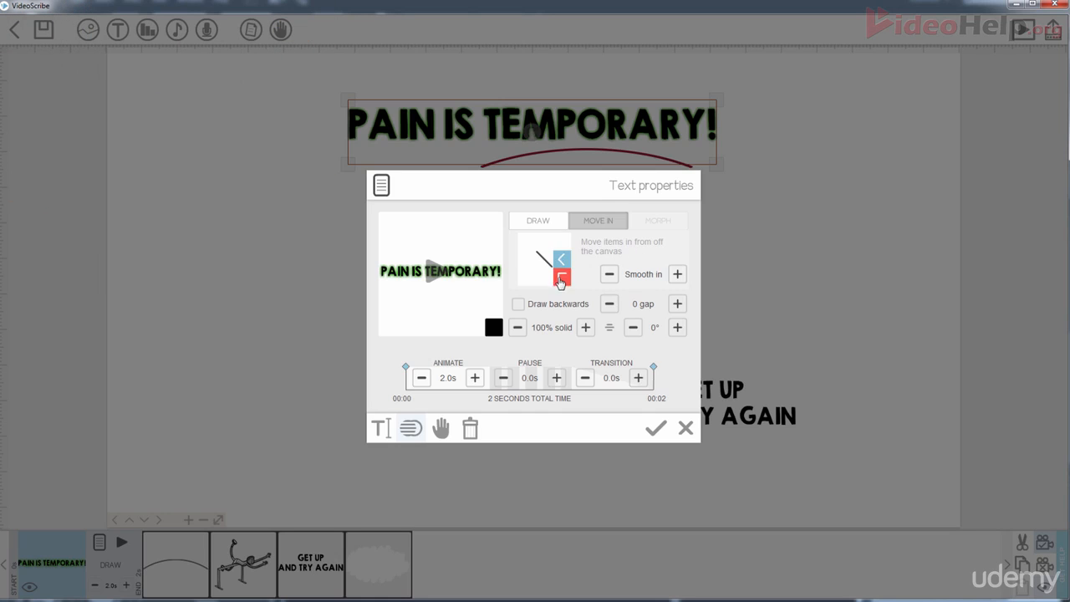
Try different Move In directions, ending with entry from below, and preview the animation.
left_click(527, 275)
left_click(546, 246)
left_click(544, 280)
left_click(447, 289)
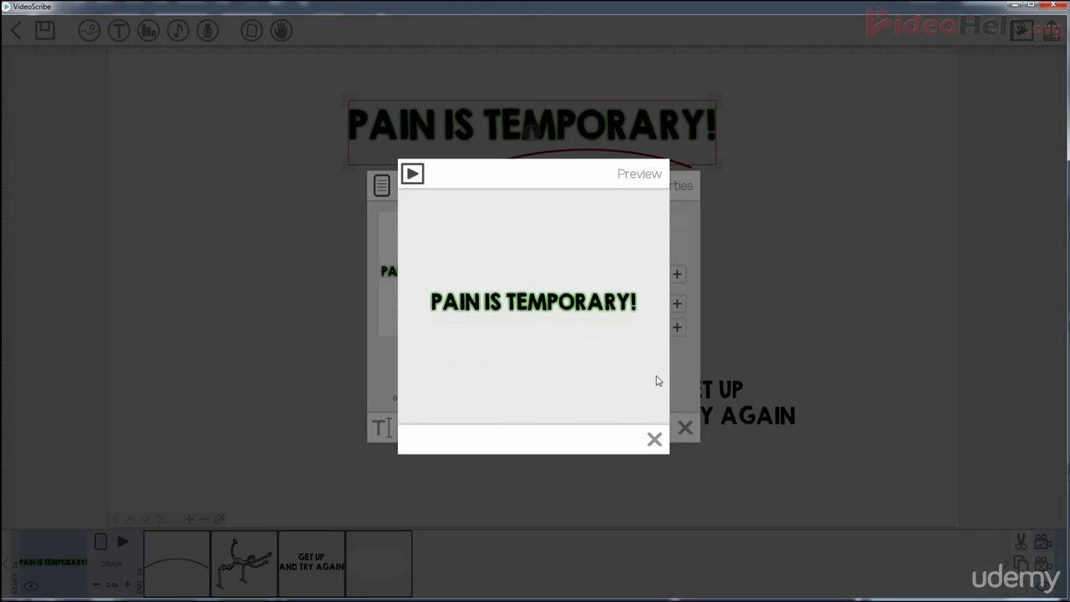
left_click(656, 440)
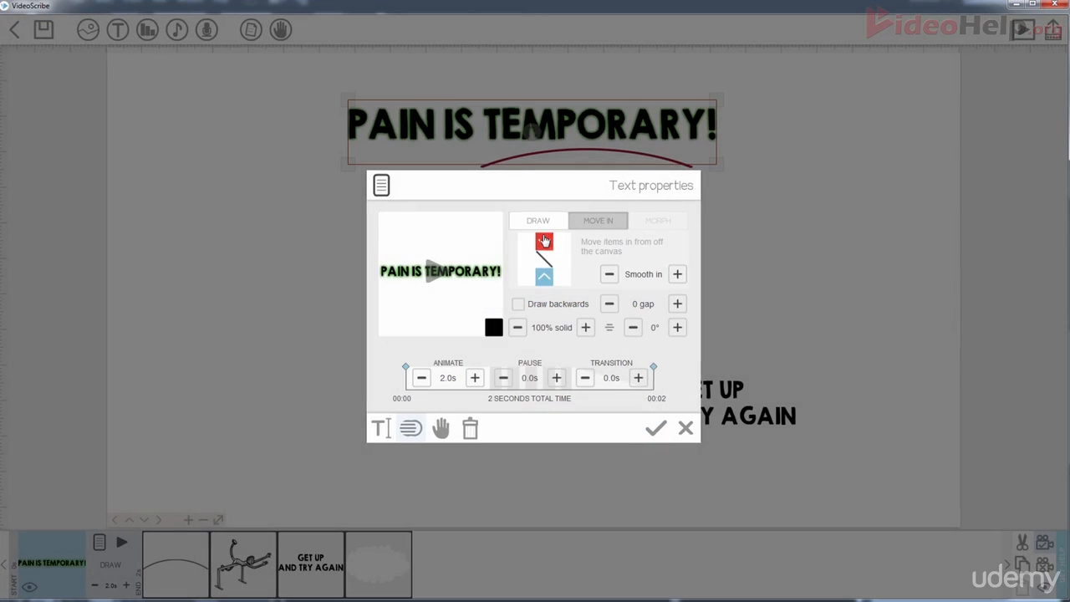
Set the Move In direction back to entry from above and return the title's animation to Draw.
left_click(544, 243)
left_click(536, 223)
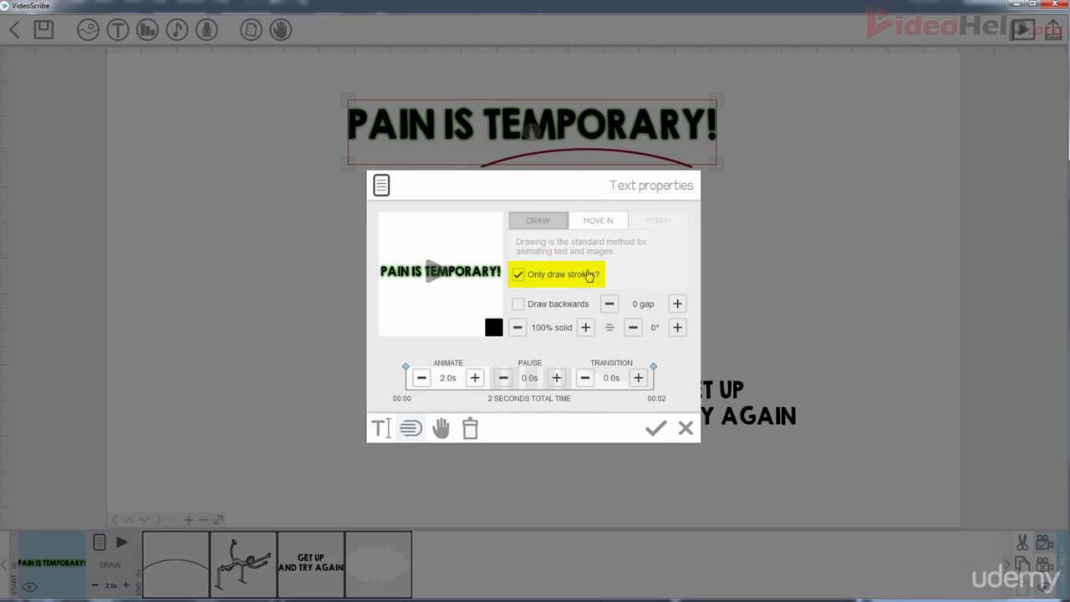
left_click(654, 264)
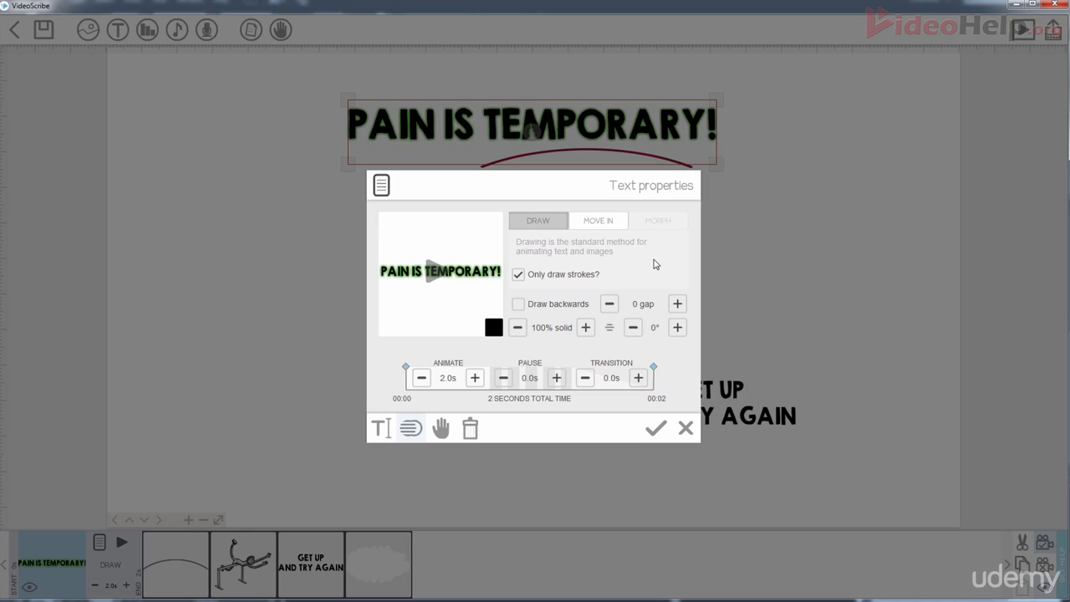
Enable Draw backwards for the title and preview the reversed drawing.
left_click(518, 304)
left_click(456, 286)
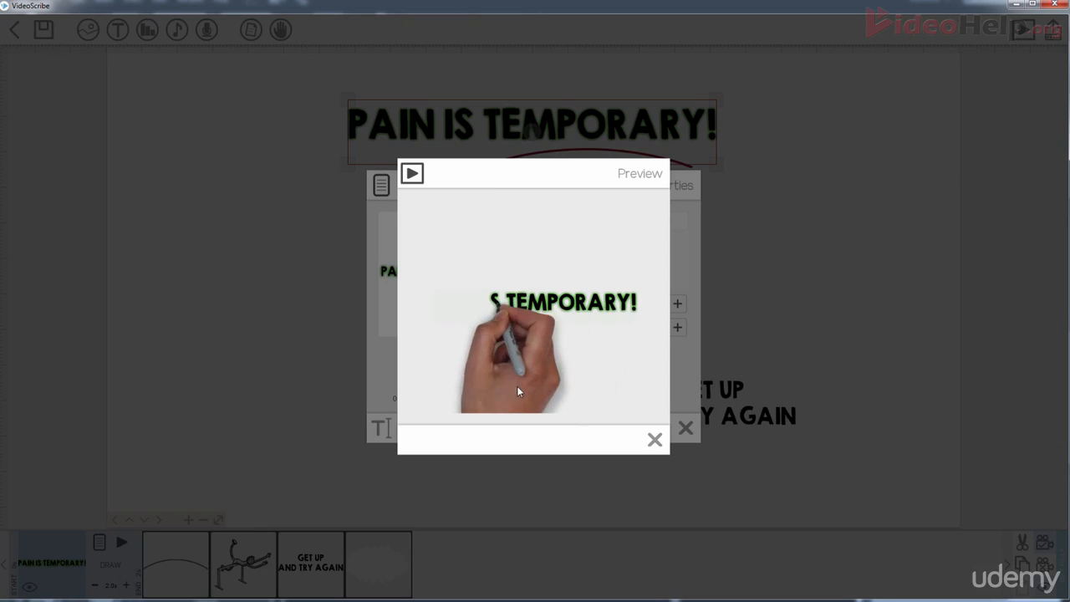
left_click(653, 438)
Try larger gap values for the title and bring the gap back to 0.
left_click(677, 304)
left_click(676, 304)
left_click(677, 304)
left_click(677, 304)
left_click(677, 304)
left_click(676, 304)
left_click(609, 304)
left_click(608, 304)
left_click(608, 304)
left_click(608, 304)
left_click(608, 305)
left_click(609, 304)
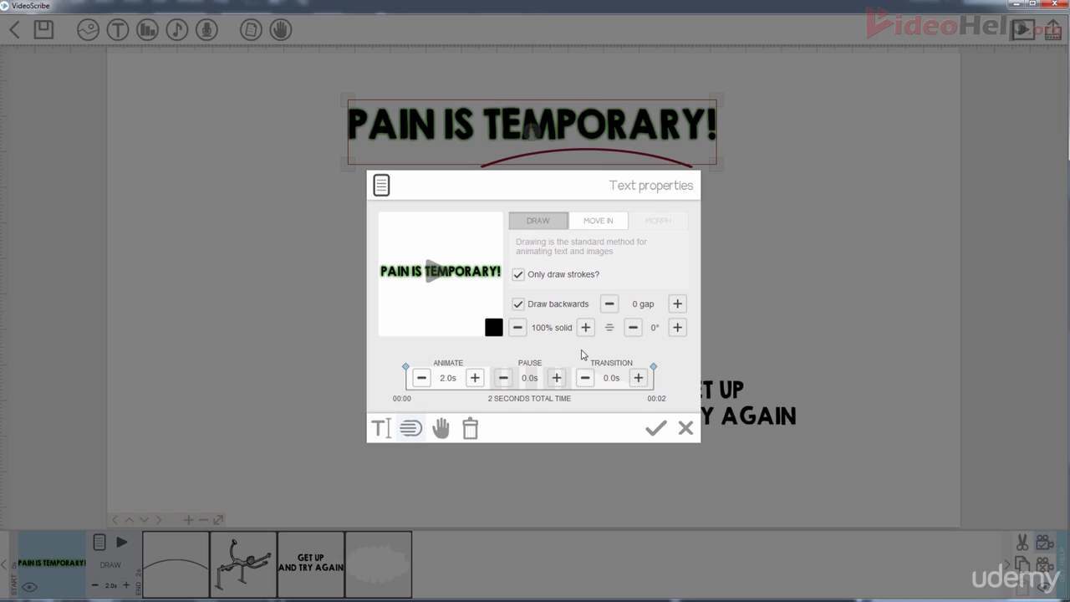
Lower the title's opacity to 70% solid, then restore it to 100% solid.
left_click(517, 328)
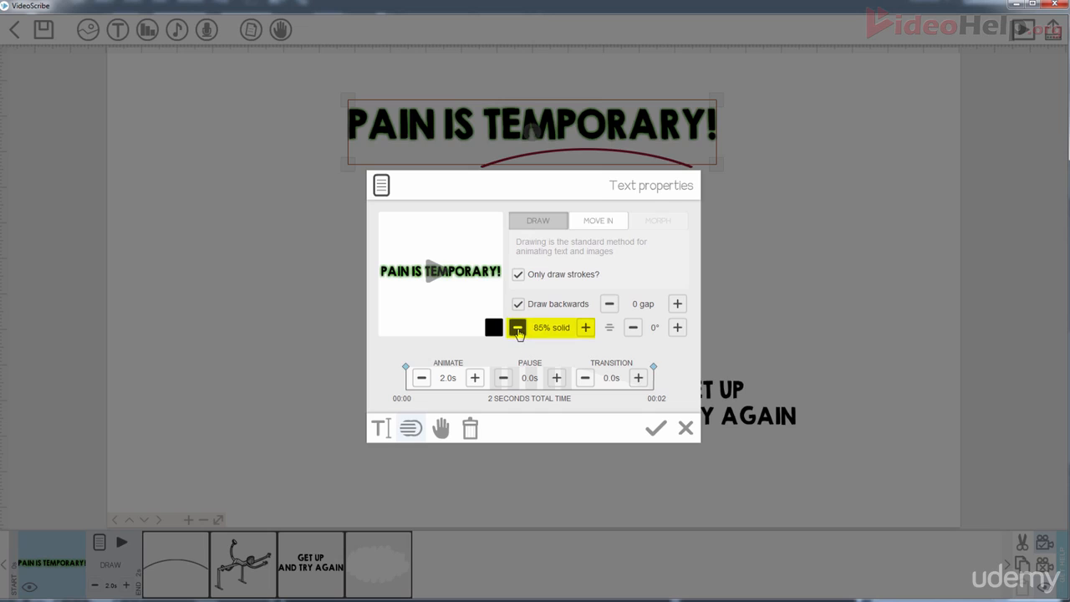
left_click(518, 328)
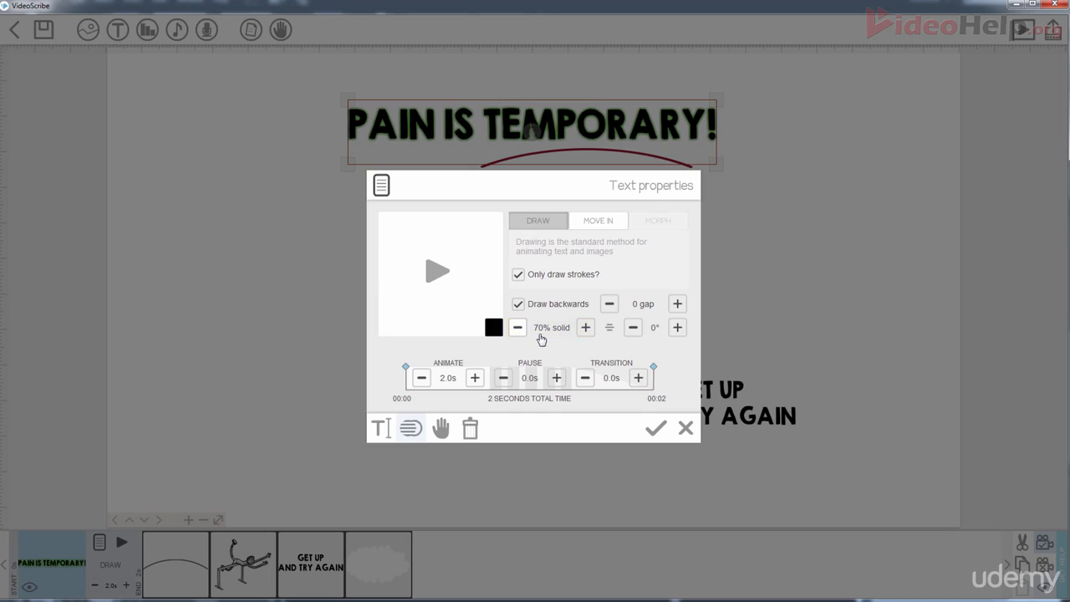
left_click(586, 328)
left_click(586, 328)
left_click(586, 328)
left_click(586, 328)
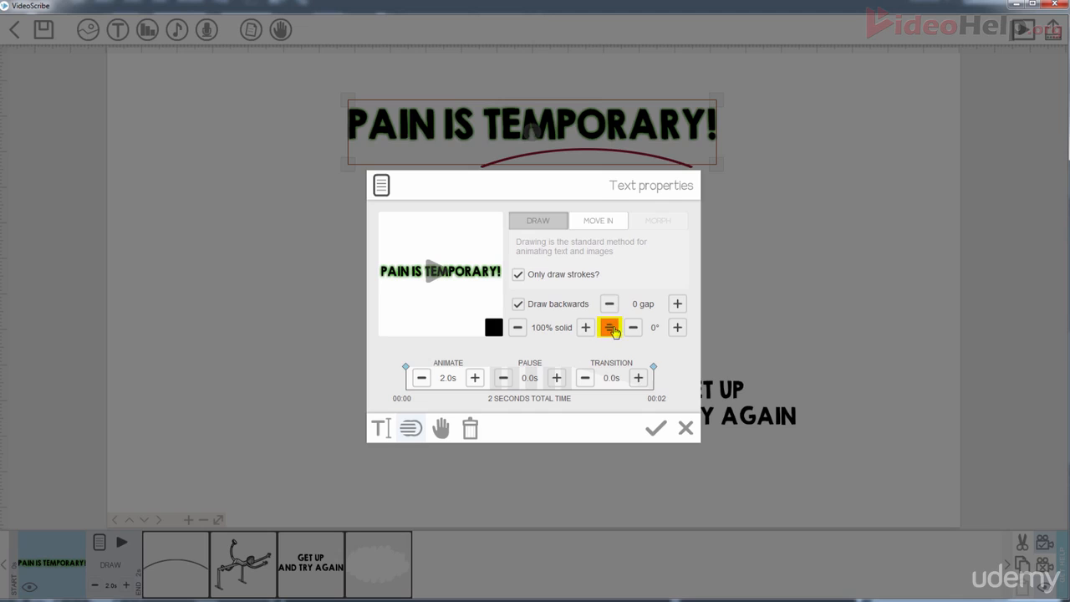
Rotate the title to 8° and bring its rotation back to 0°.
left_click(676, 327)
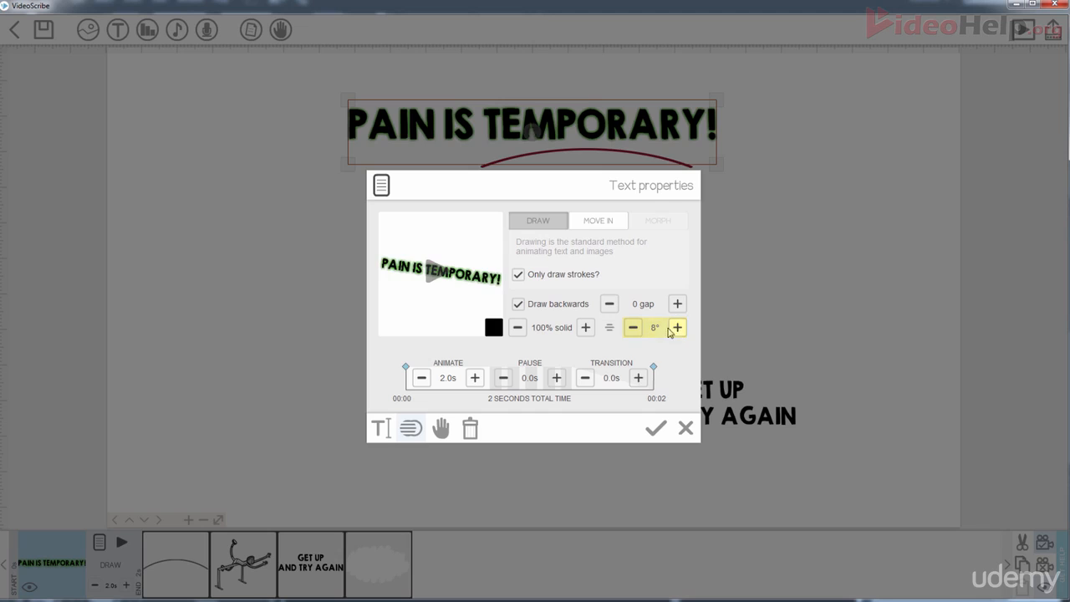
left_click(631, 327)
left_click(632, 328)
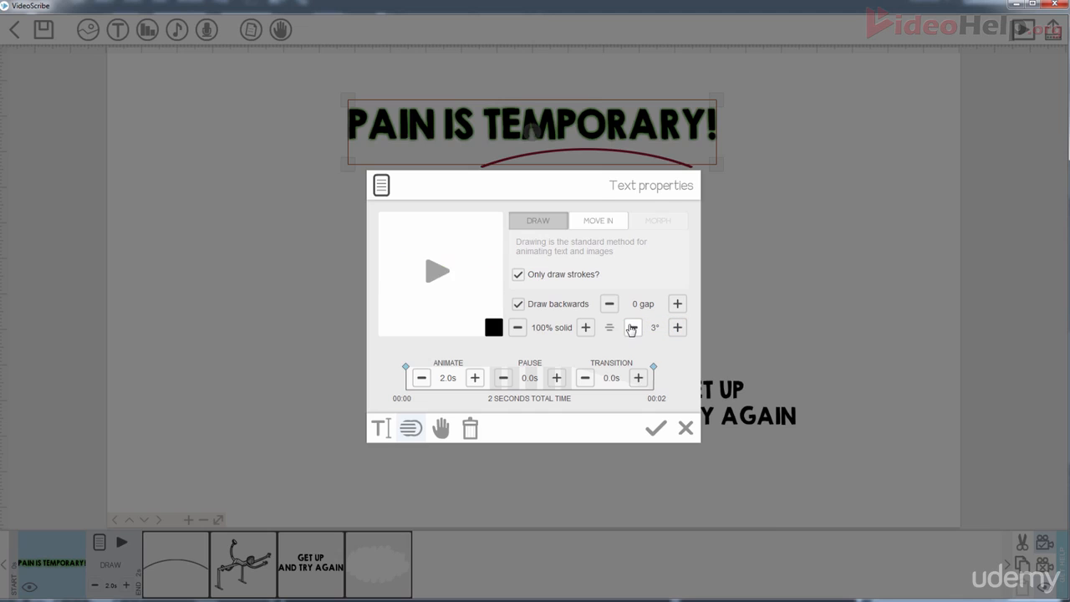
left_click(632, 327)
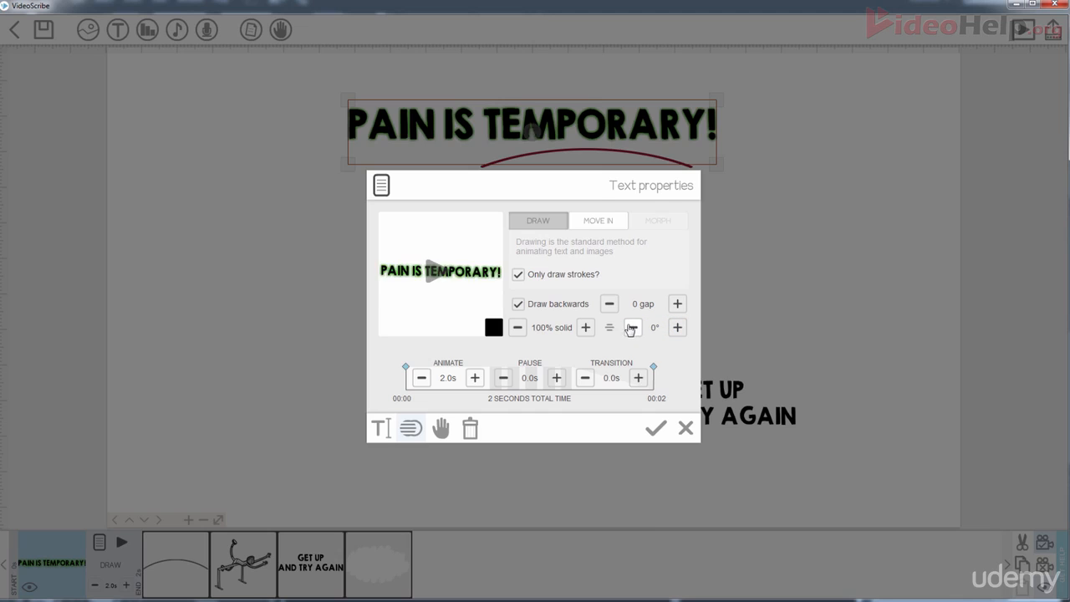
Recolour the title orange-brown and change it back to black.
left_click(494, 329)
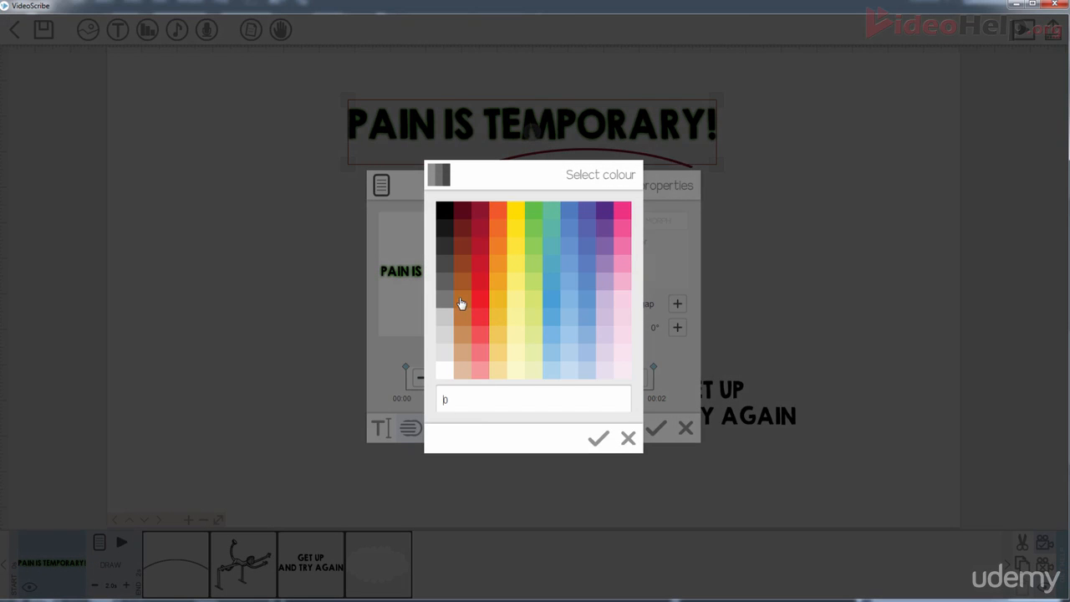
left_click(461, 303)
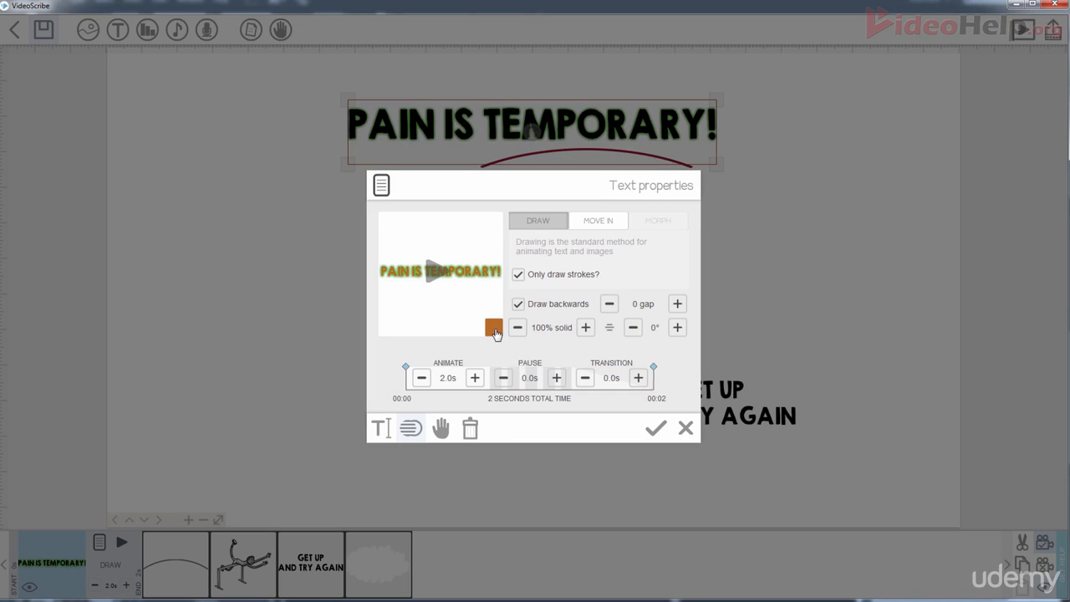
left_click(494, 329)
left_click(443, 213)
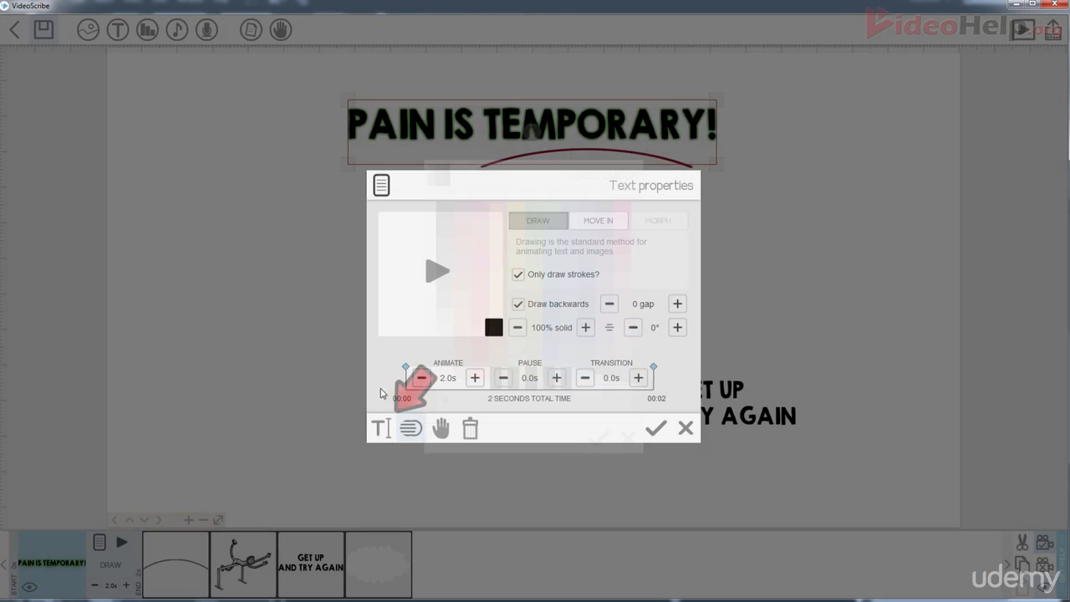
Review the title's wording, font and colour options for replacing its text.
left_click(377, 431)
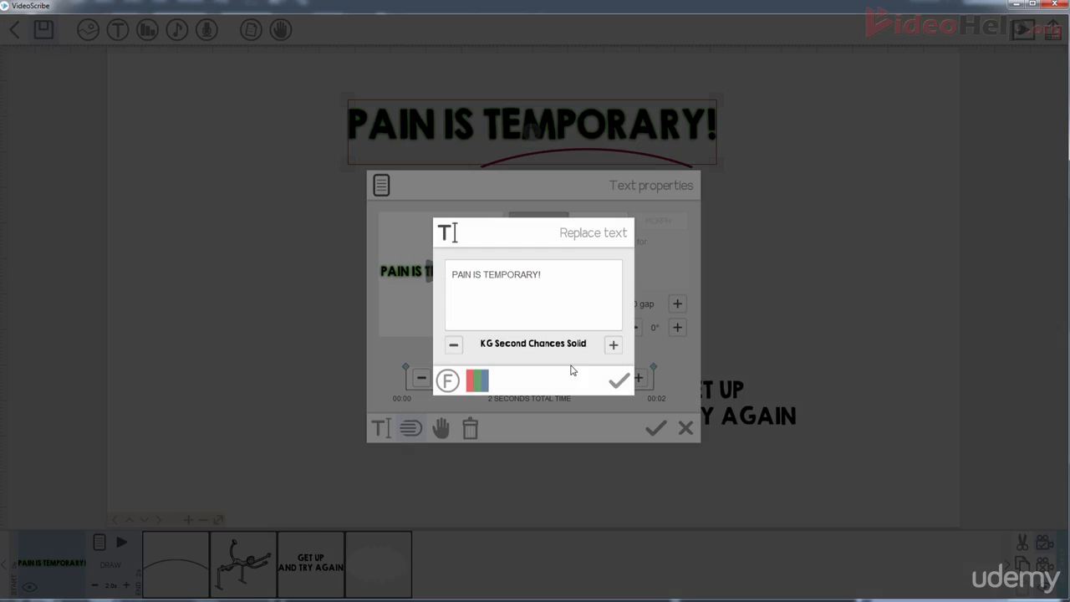
left_click(618, 380)
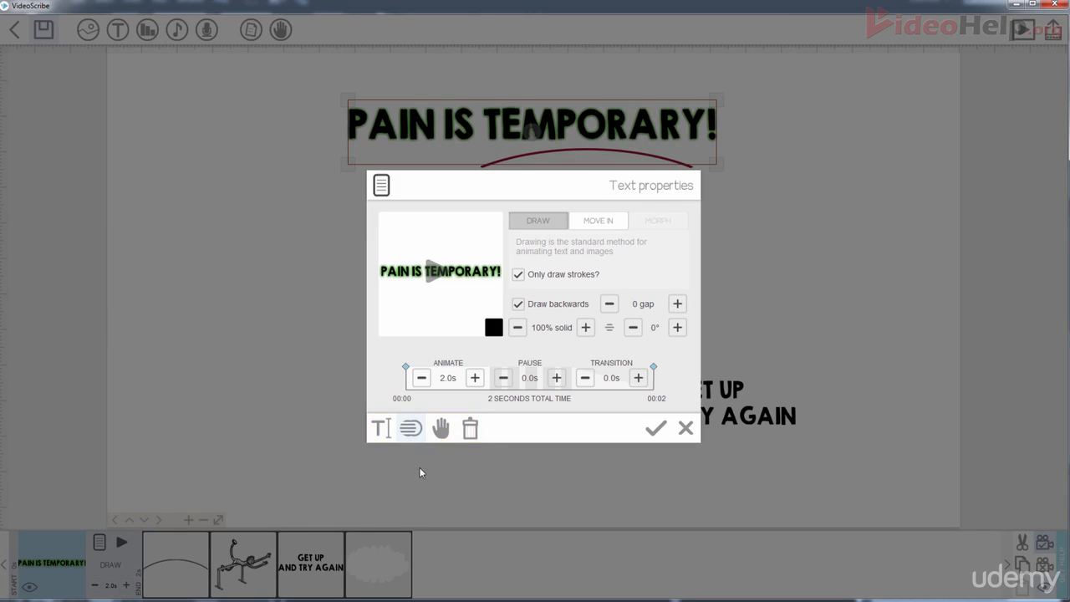
left_click(380, 428)
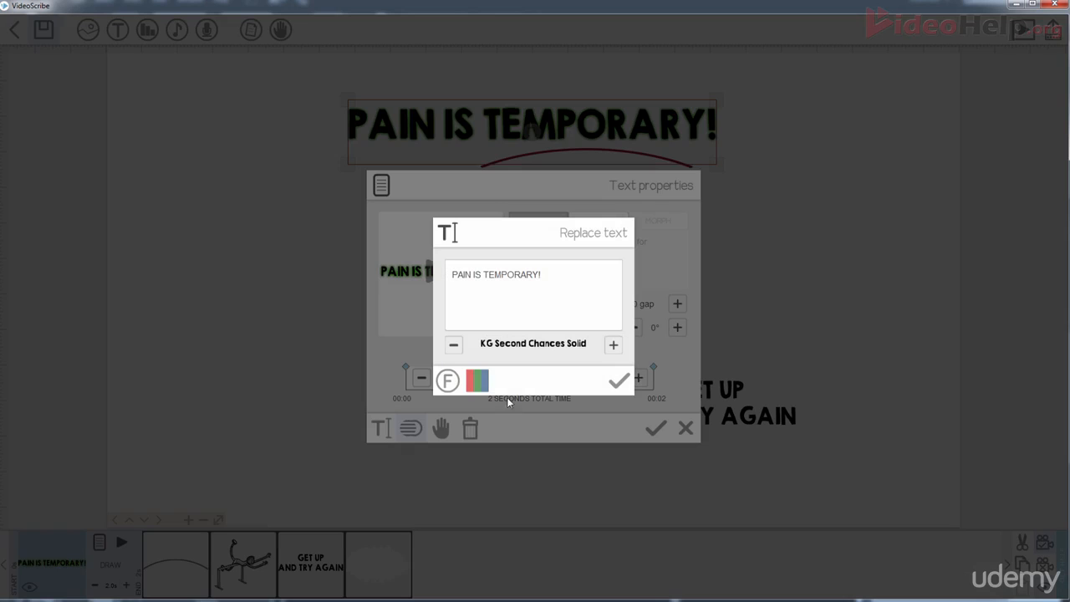
left_click(626, 382)
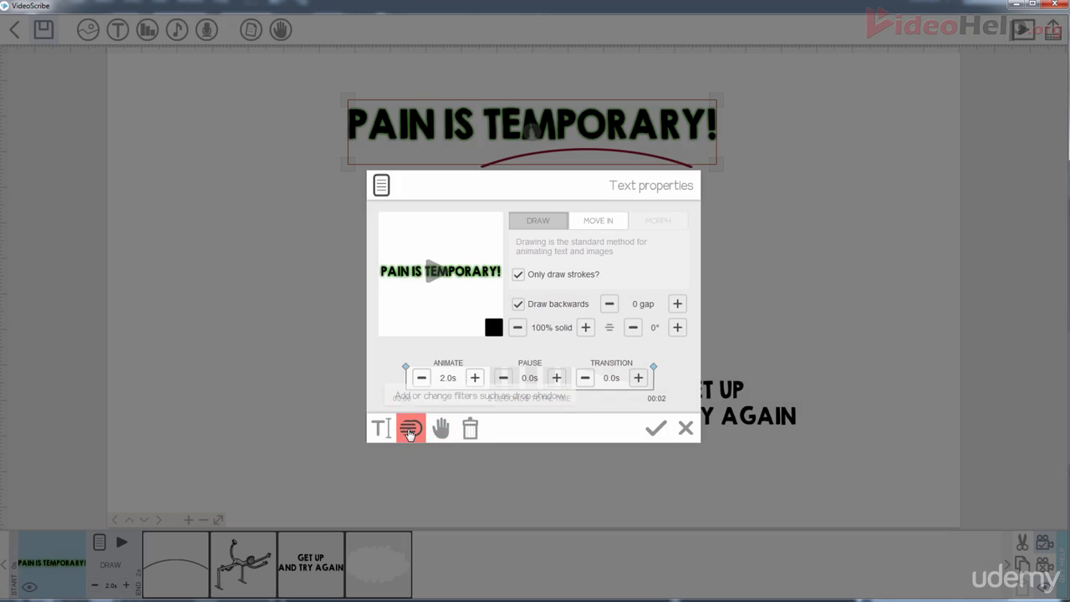
In the title's filters, switch Inner Shadow and Bevel on and off again, and accept the filters.
left_click(410, 429)
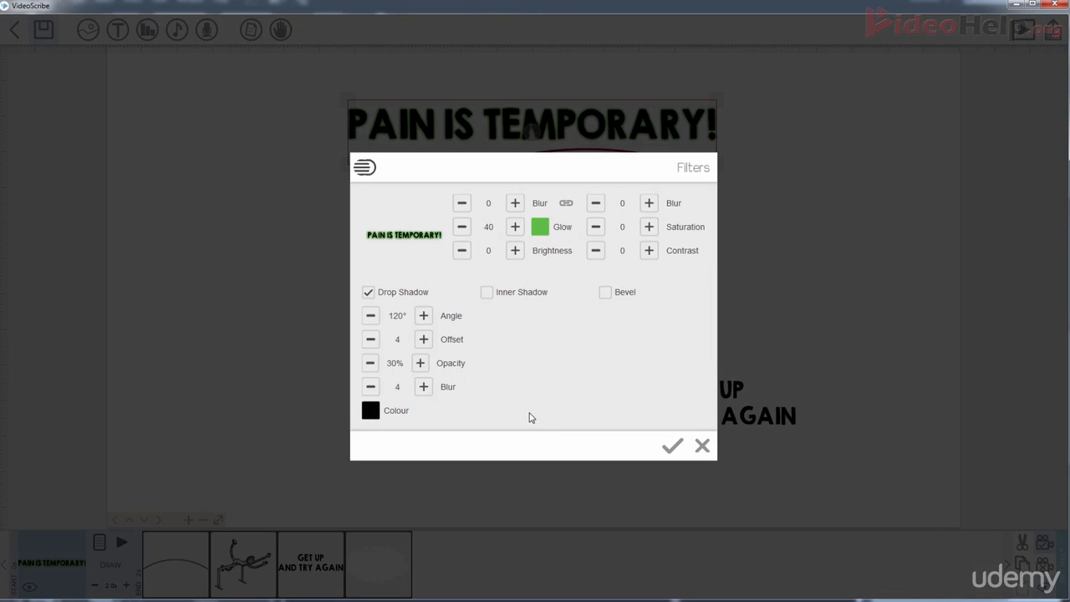
left_click(536, 298)
left_click(535, 298)
left_click(620, 293)
left_click(623, 295)
left_click(672, 445)
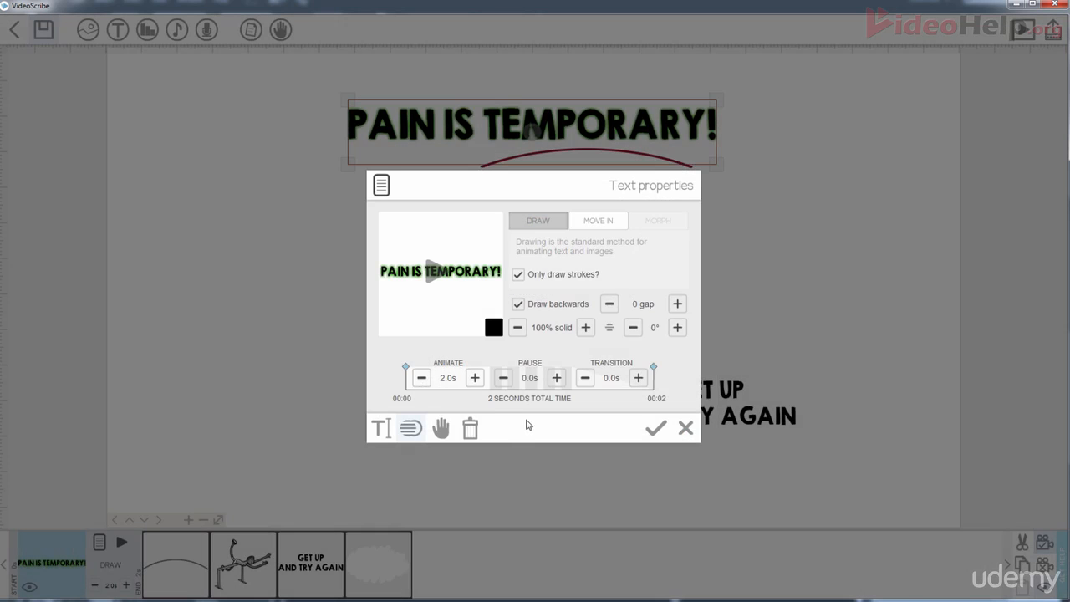
Browse the drawing hands available for the title and accept its text properties.
left_click(440, 429)
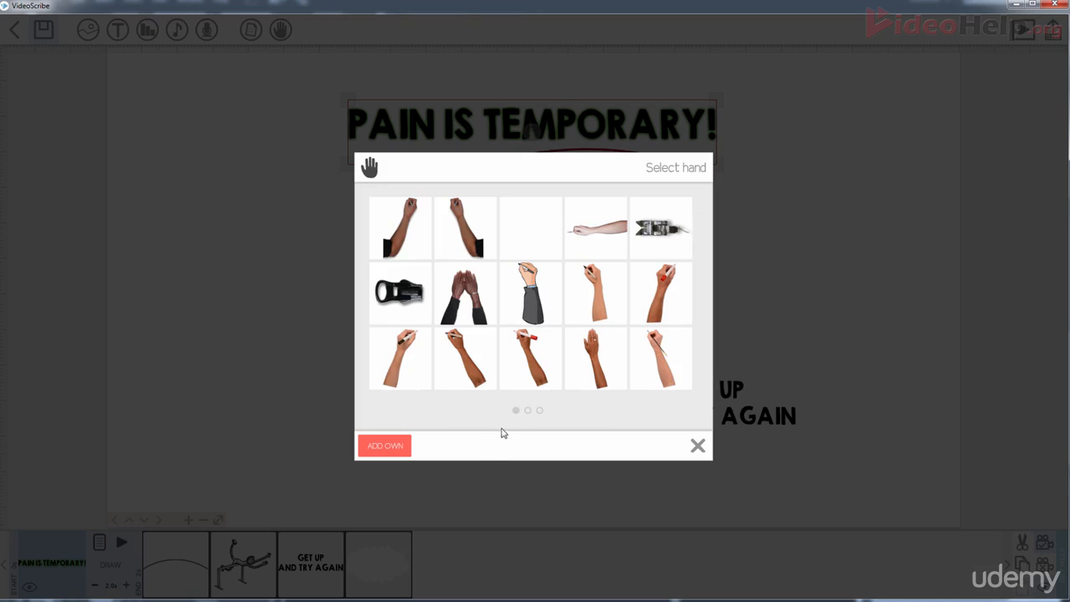
left_click(528, 411)
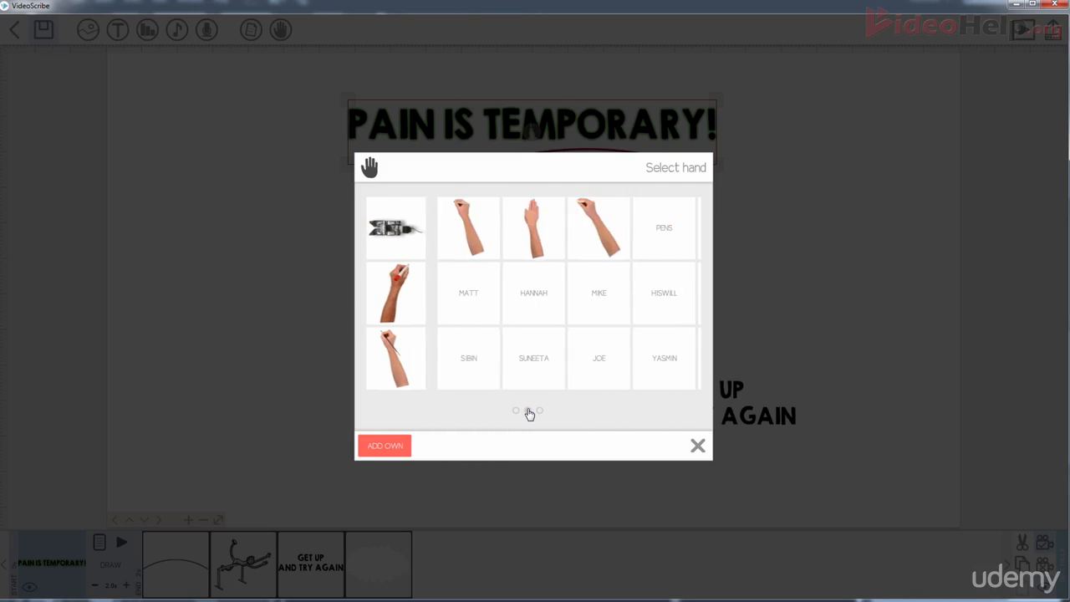
left_click(698, 445)
left_click(668, 435)
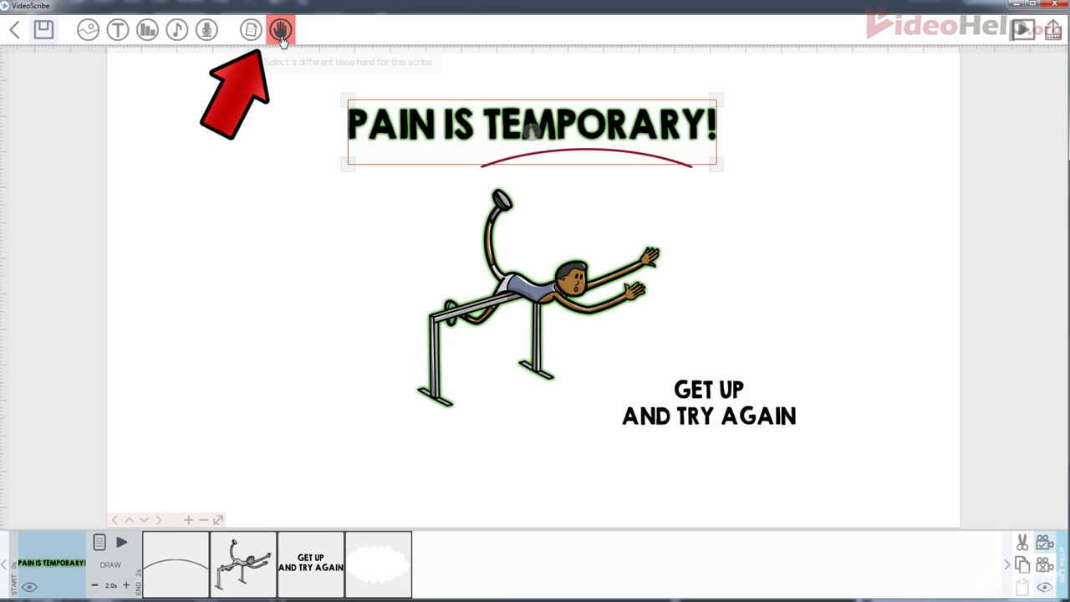
Open the selection of the scribe's base hand and leave it.
left_click(280, 32)
left_click(308, 363)
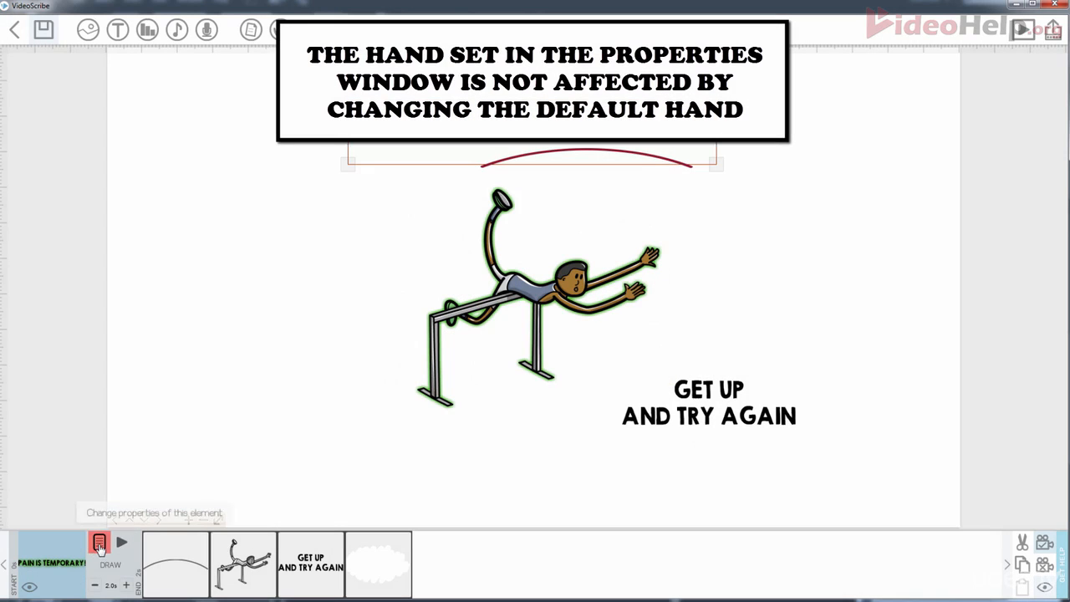
Browse the drawing hands and one hand set for the title, and choose the blank hand as its drawing hand.
left_click(99, 543)
left_click(442, 427)
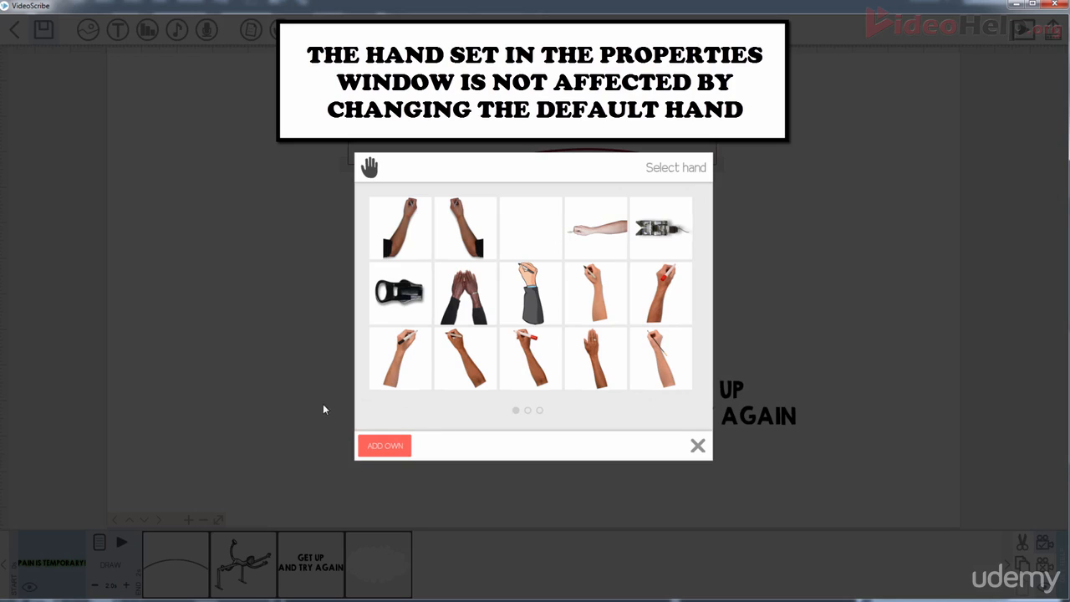
left_click(539, 412)
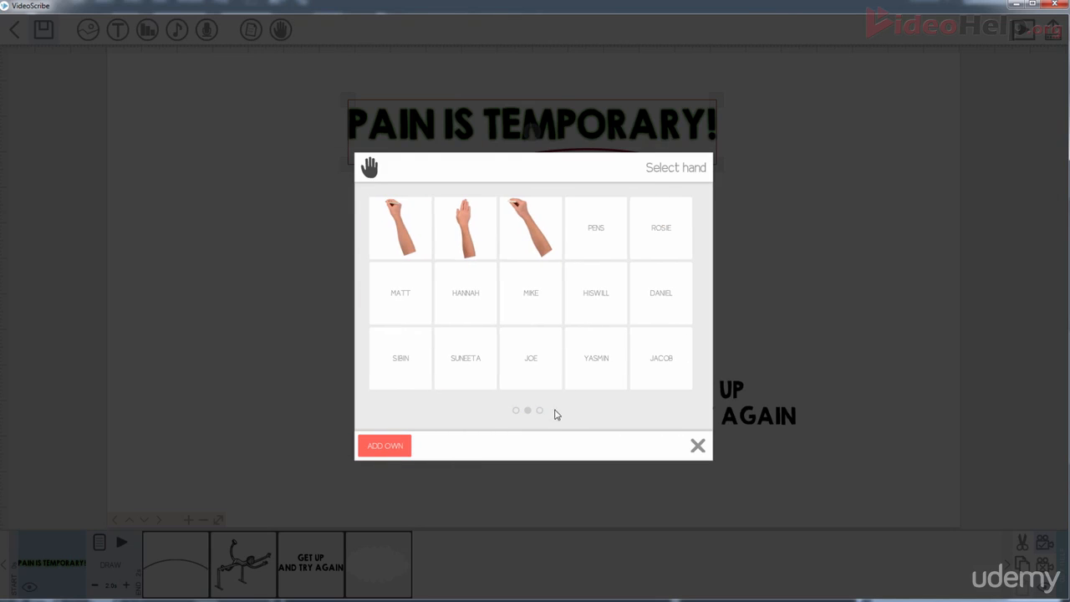
left_click(526, 413)
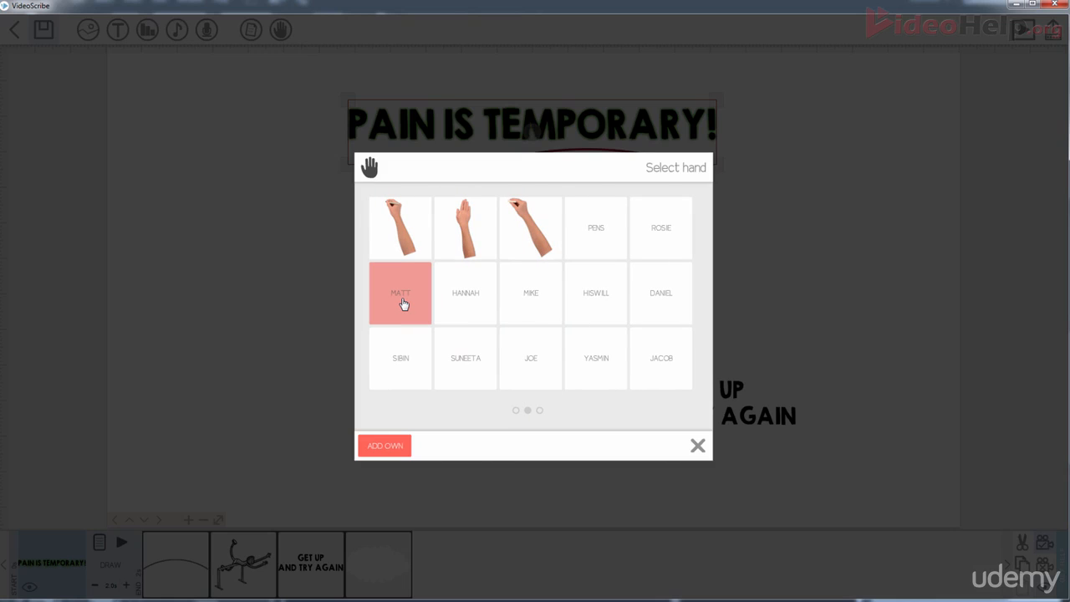
left_click(403, 304)
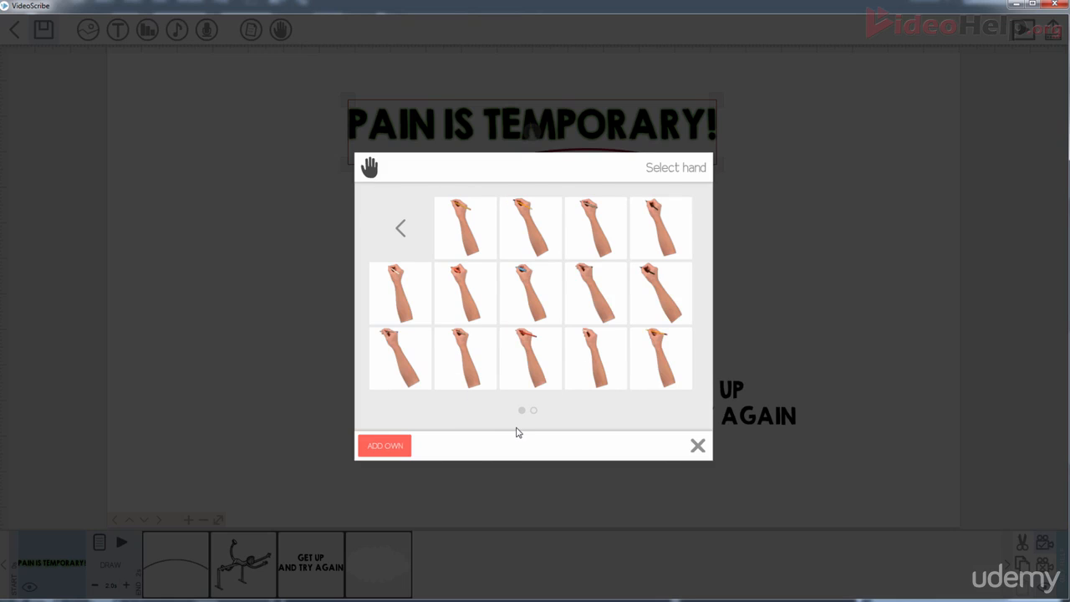
left_click(400, 228)
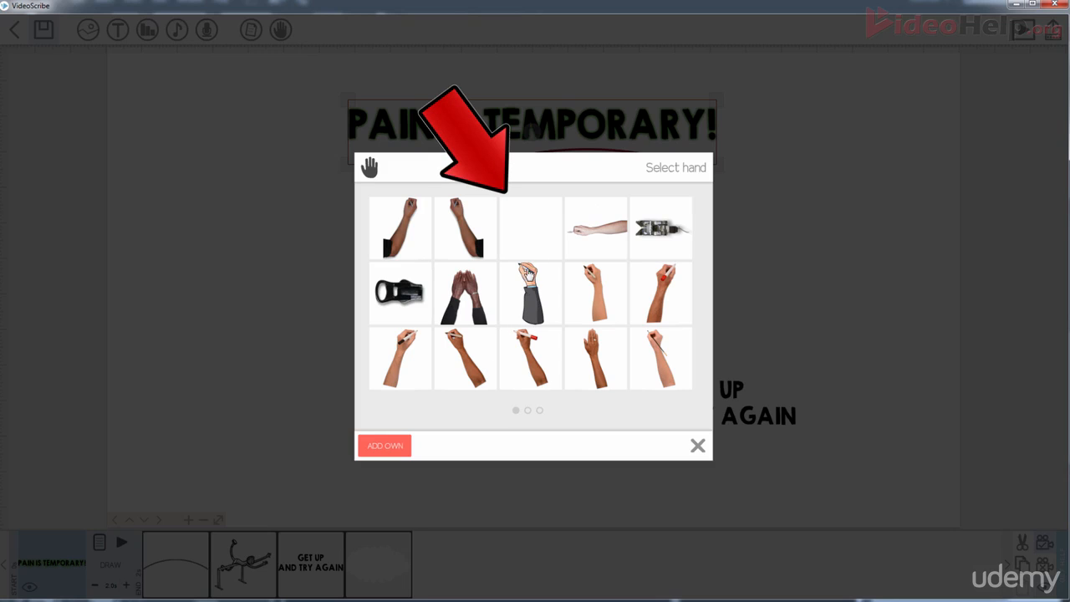
left_click(530, 239)
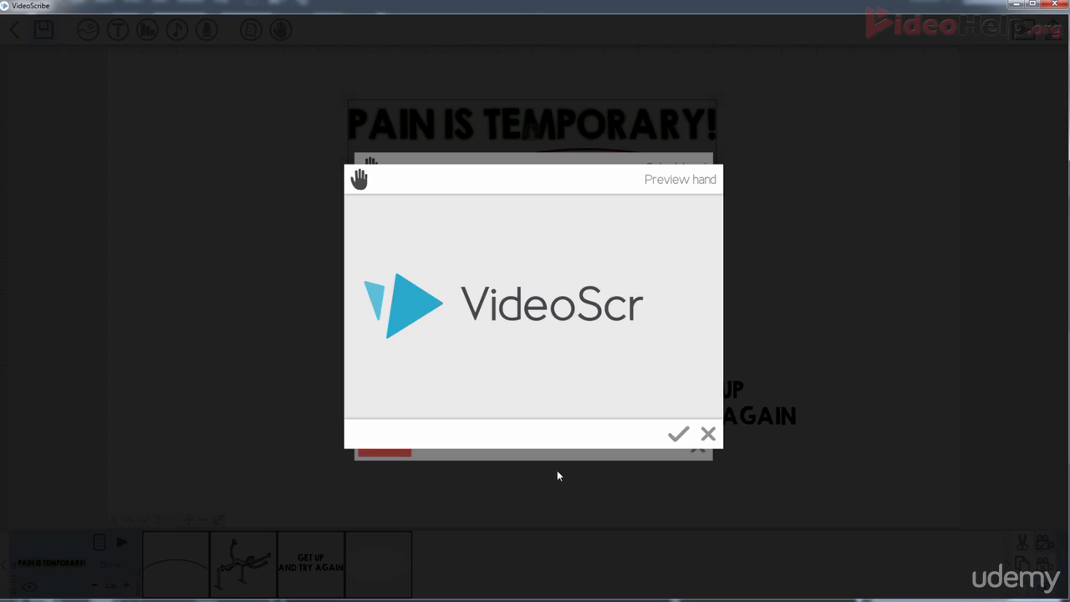
left_click(680, 436)
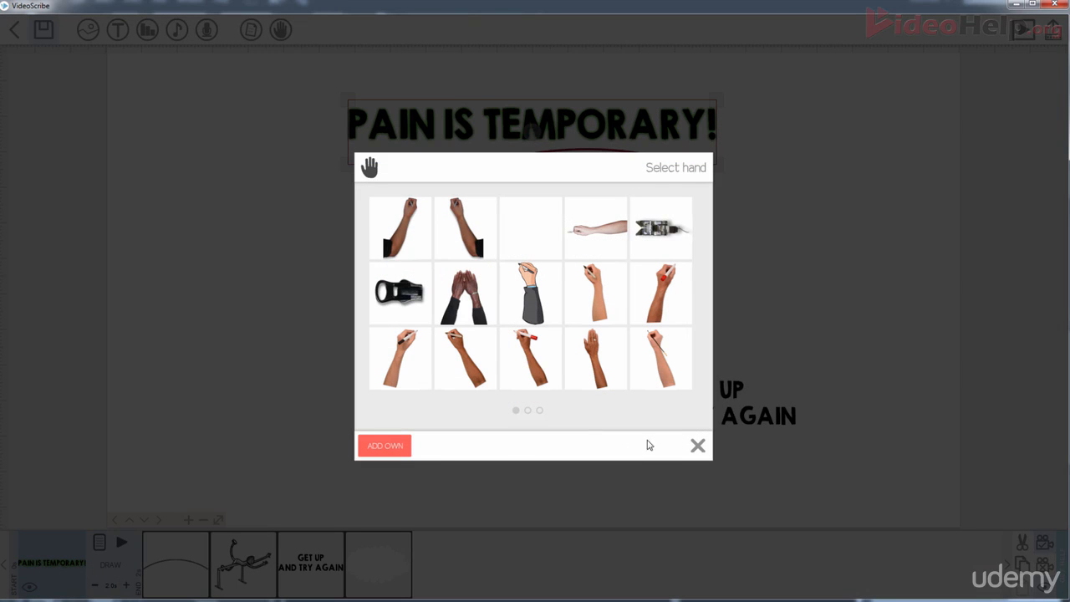
Look through the remaining pages of the title's drawing hands and the pen variations inside one hand set.
left_click(527, 410)
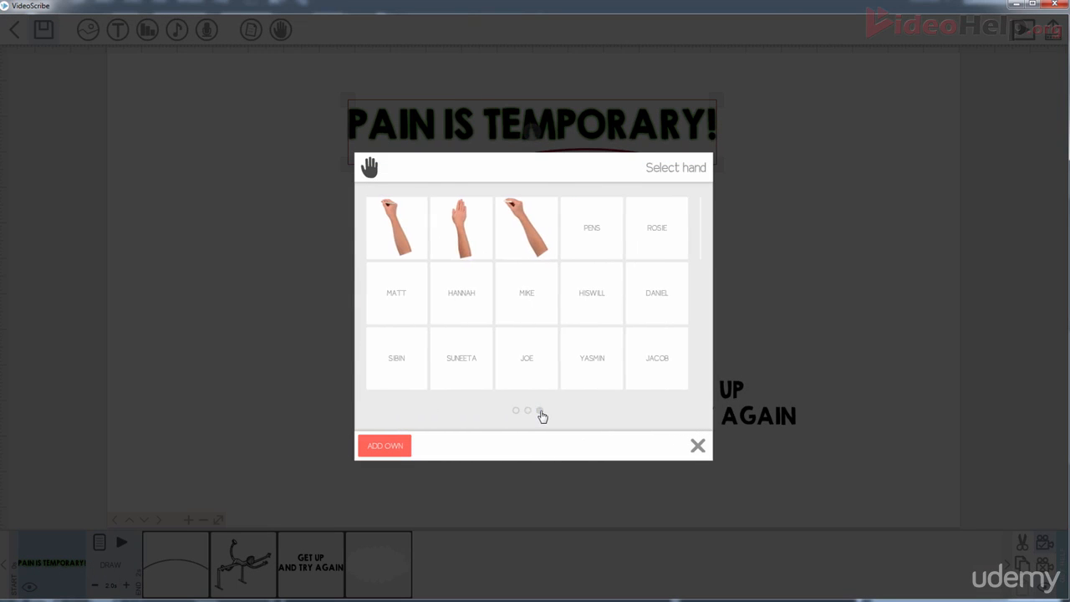
left_click(539, 413)
left_click(527, 410)
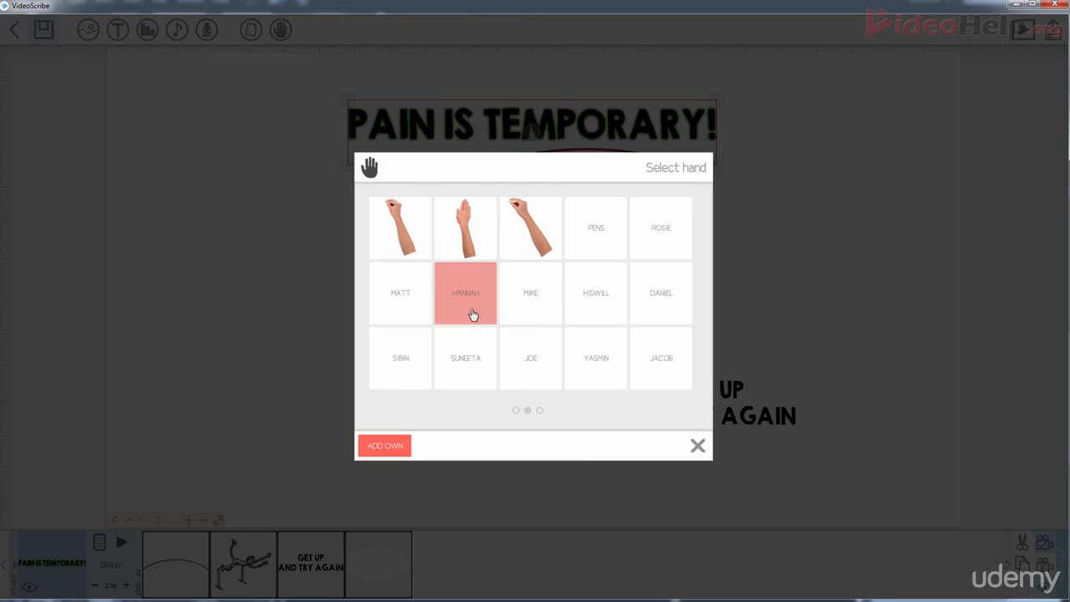
left_click(402, 303)
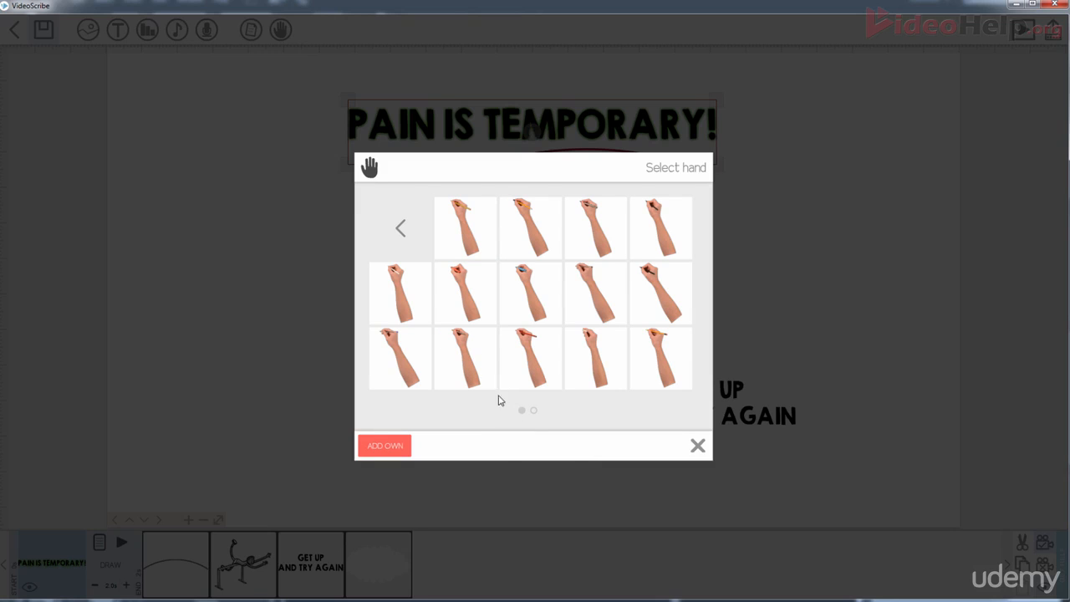
left_click(400, 231)
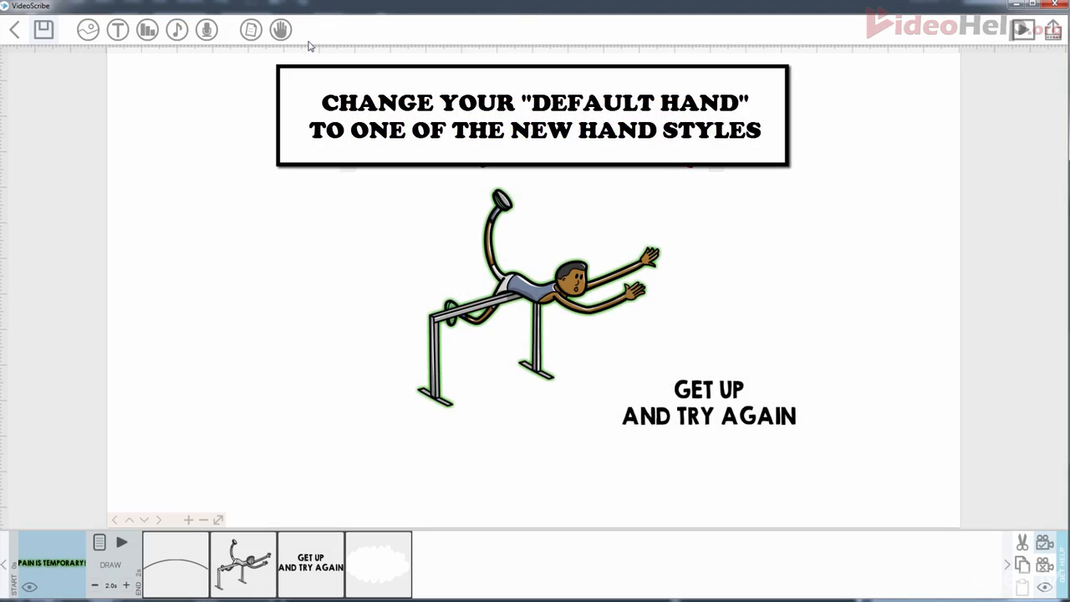
Examine the hand styles available as the scribe's default hand, including the variations in one hand set.
left_click(280, 28)
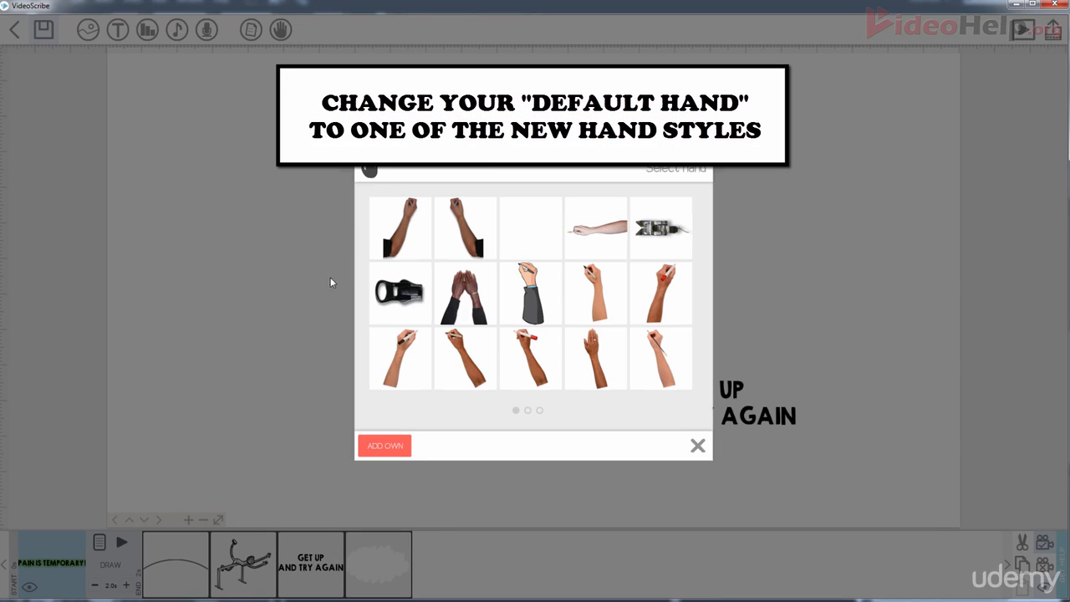
left_click(528, 411)
left_click(404, 308)
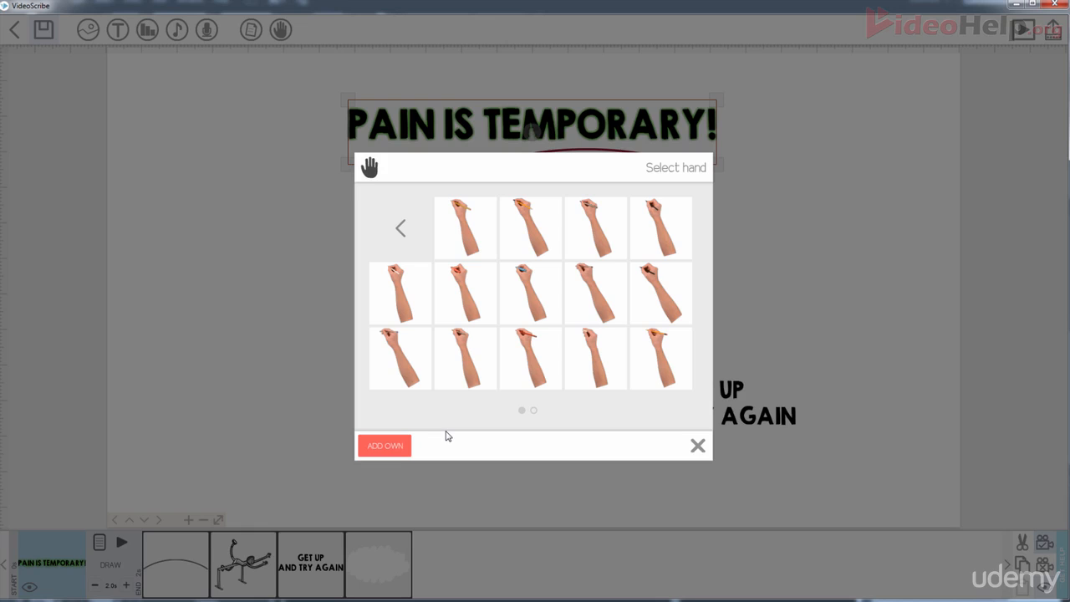
left_click(437, 369)
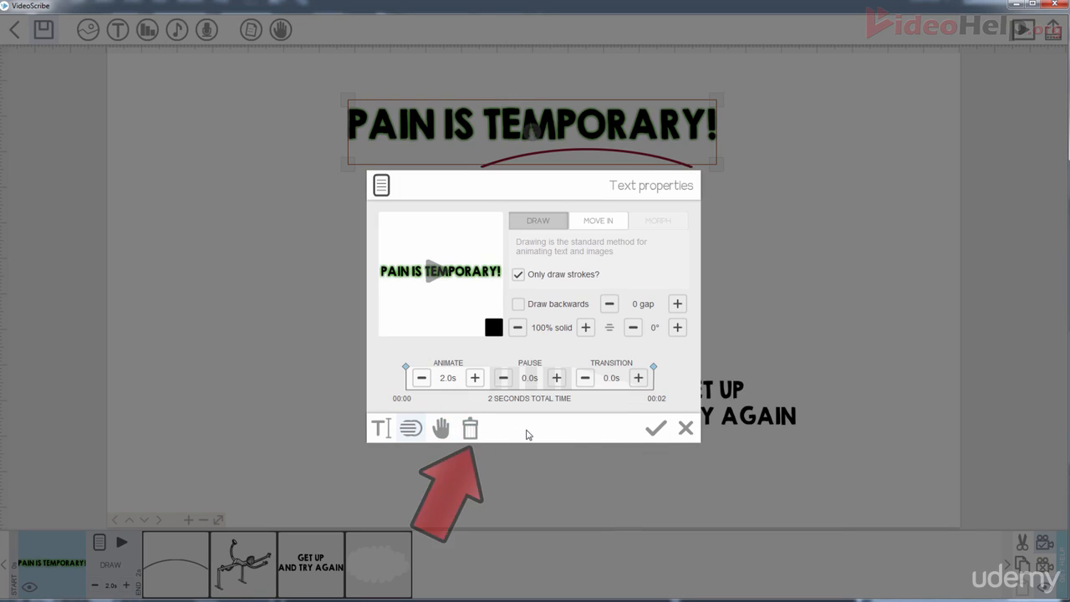
Start removing the title from the scribe, decline the removal and accept its text properties.
left_click(470, 428)
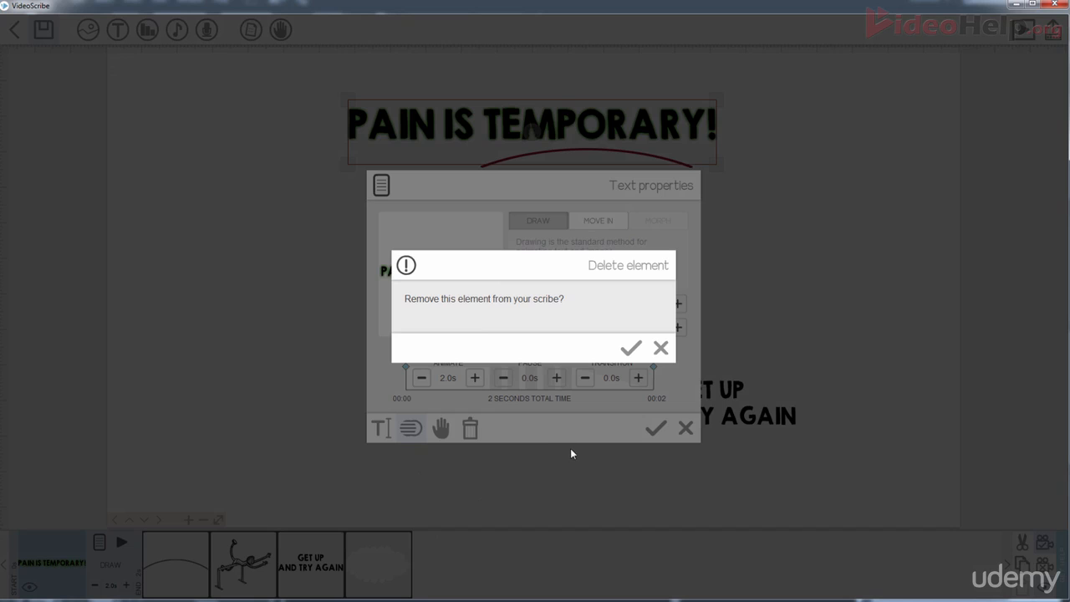
left_click(661, 348)
left_click(654, 429)
Open the hurdler image's properties, try the Silhouette colour mode and settle on Outline.
left_click(502, 272)
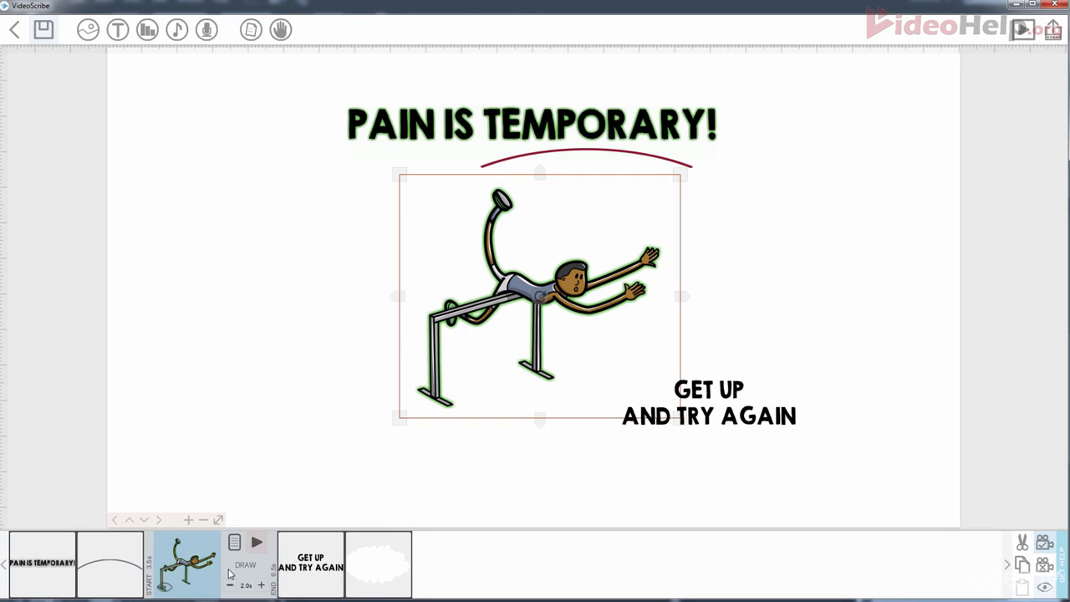
left_click(233, 549)
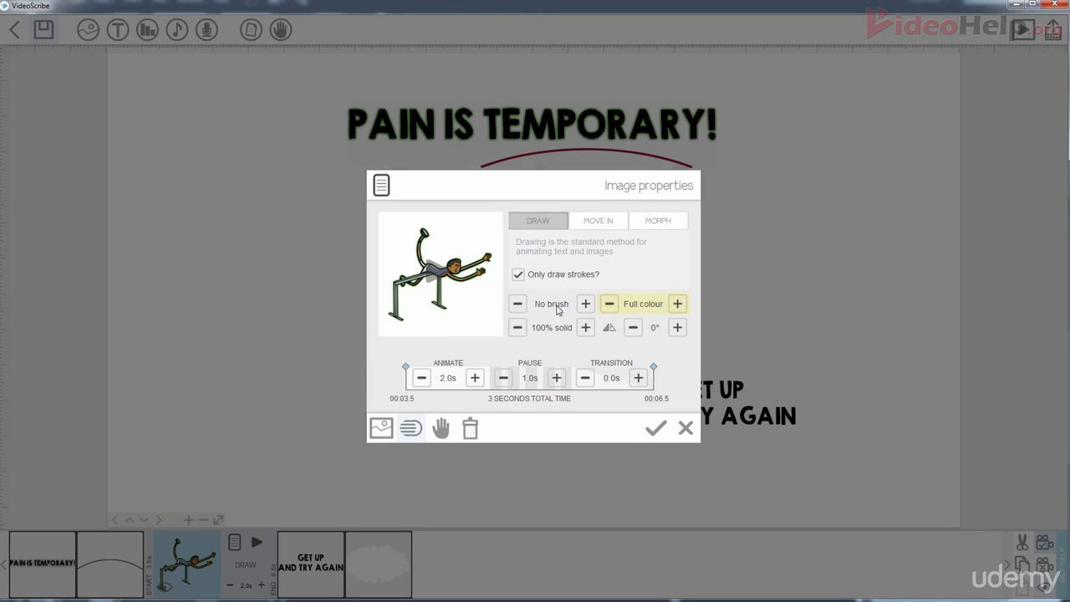
left_click(677, 303)
left_click(678, 305)
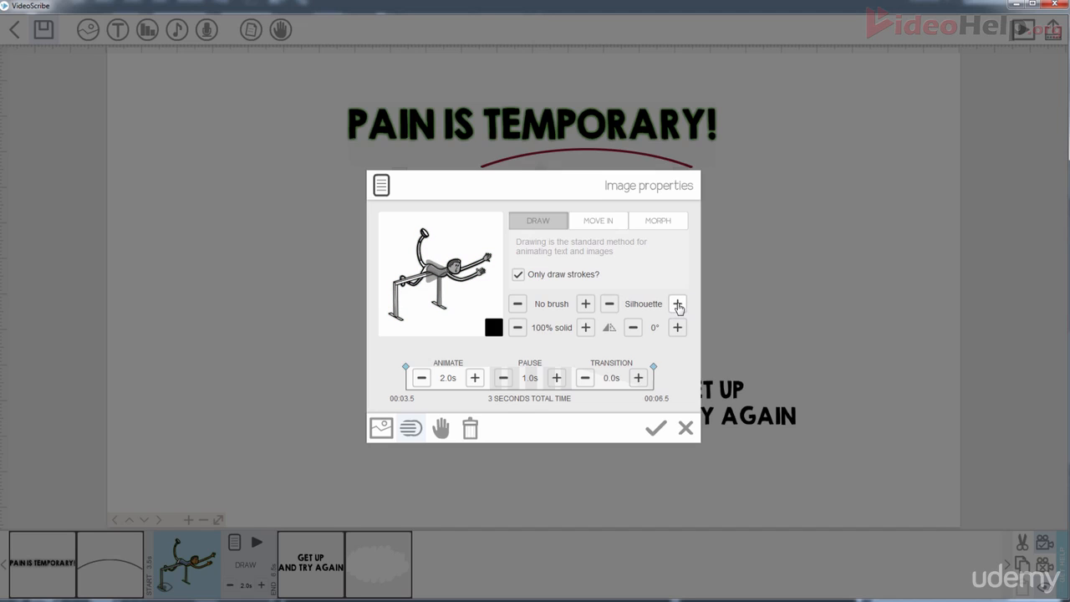
left_click(609, 305)
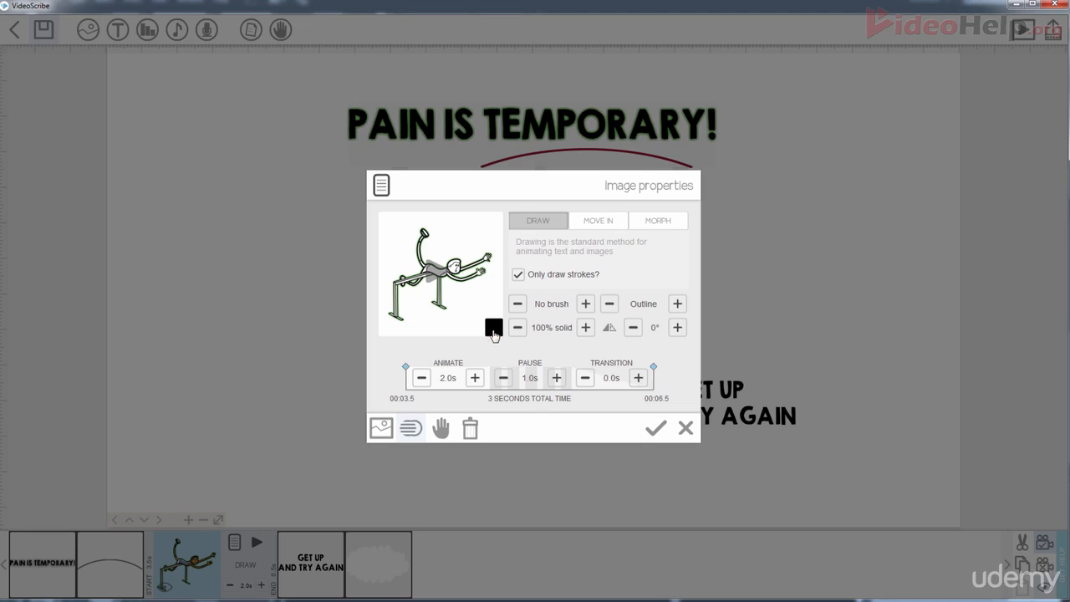
Change the hurdler image's outline colour to orange ee9224 and back to black.
left_click(492, 331)
left_click(497, 270)
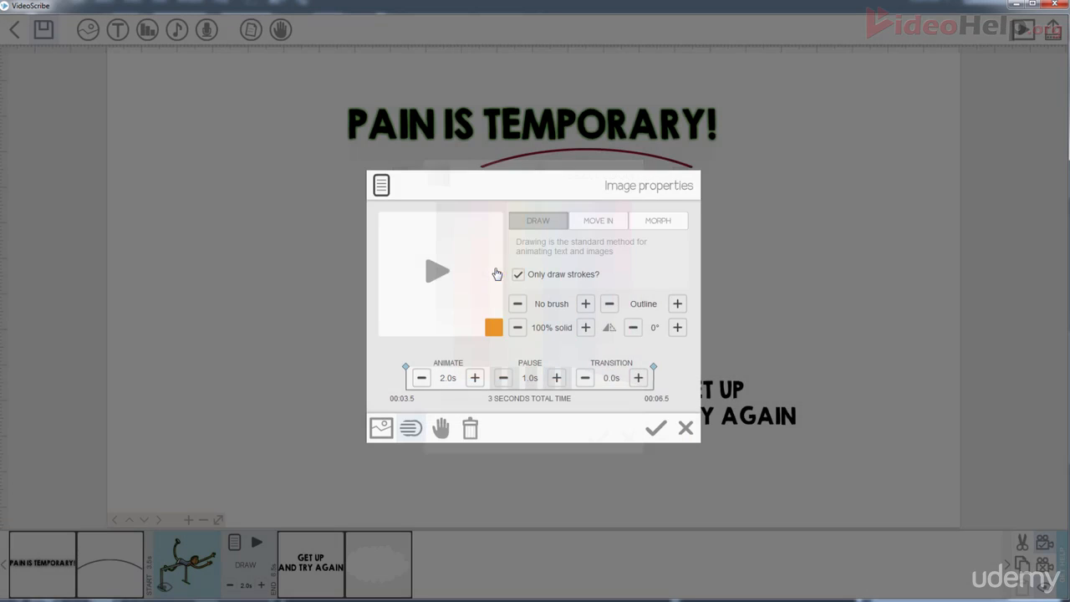
left_click(494, 327)
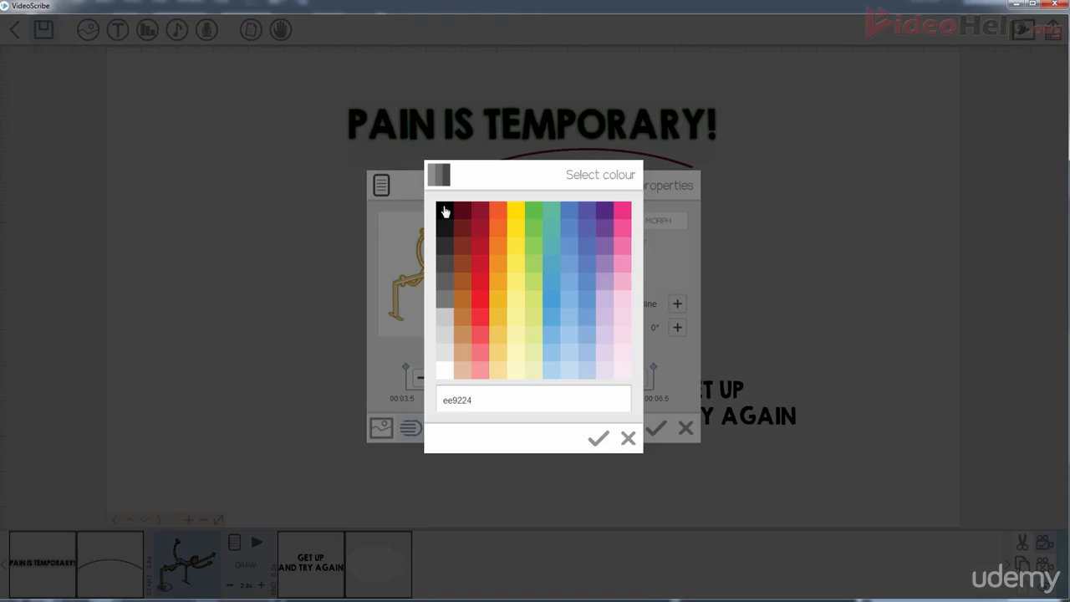
left_click(444, 211)
left_click(650, 274)
left_click(649, 276)
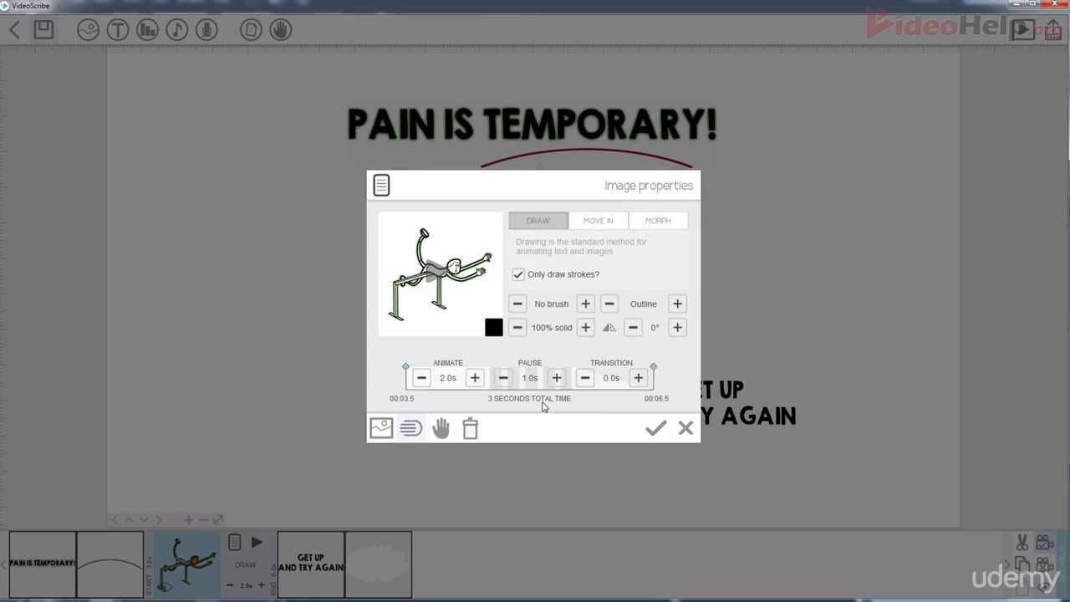
Cycle the hurdler image through its horizontal and vertical flips until it has its original orientation.
left_click(608, 330)
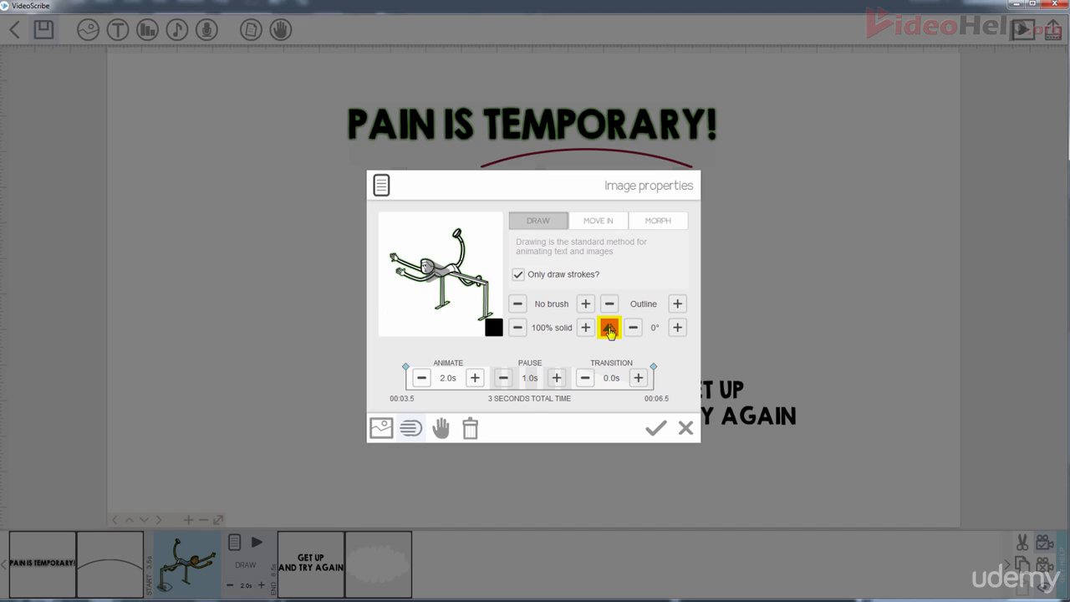
left_click(609, 329)
left_click(608, 329)
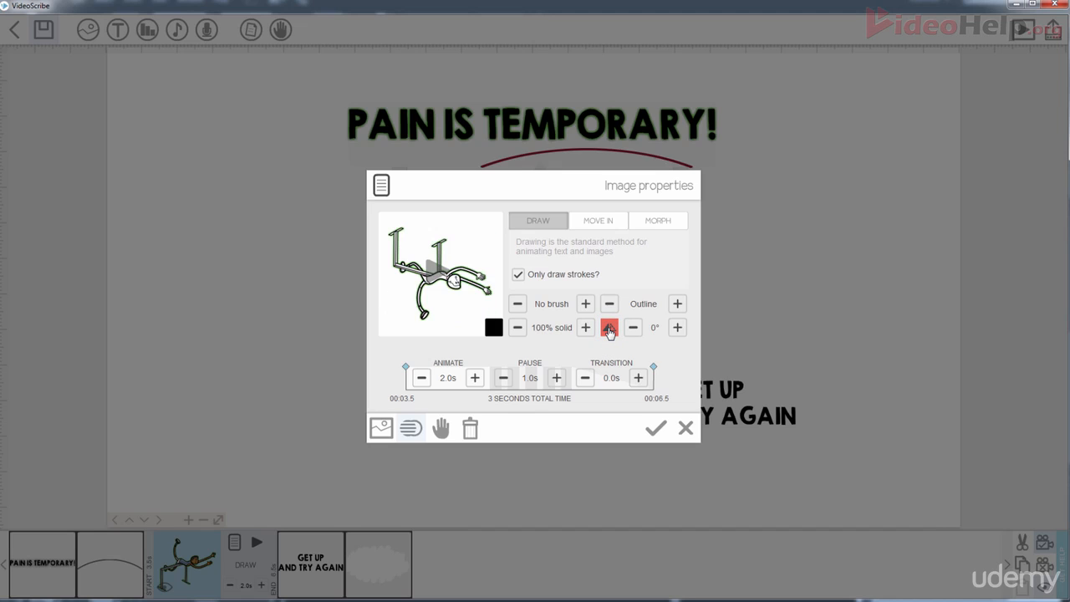
left_click(608, 329)
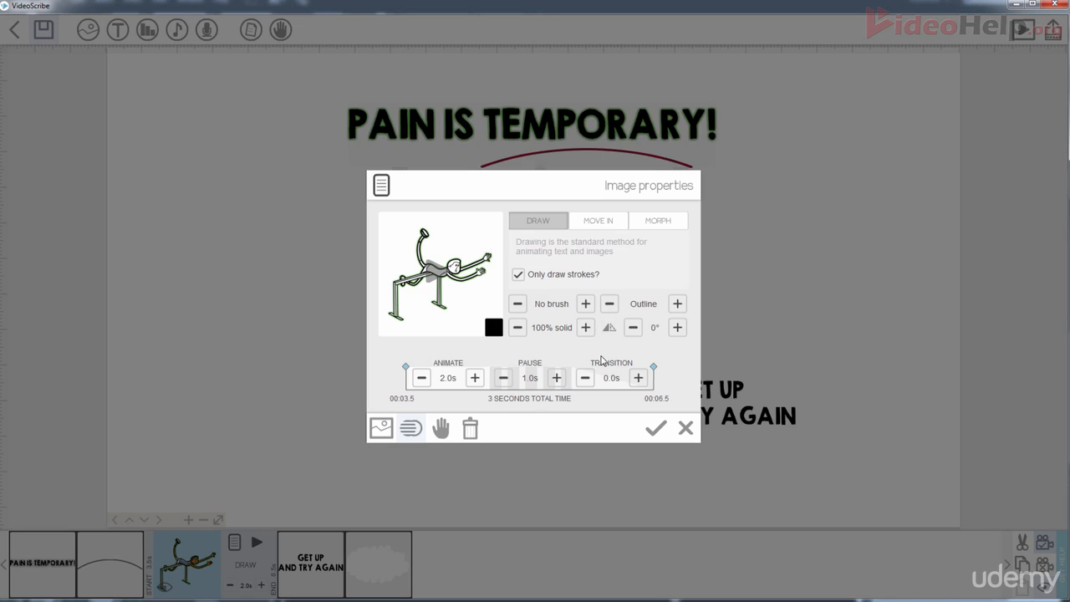
Review the hurdler image's filters, its Move In animation settings and the drawing hands available for it.
left_click(409, 427)
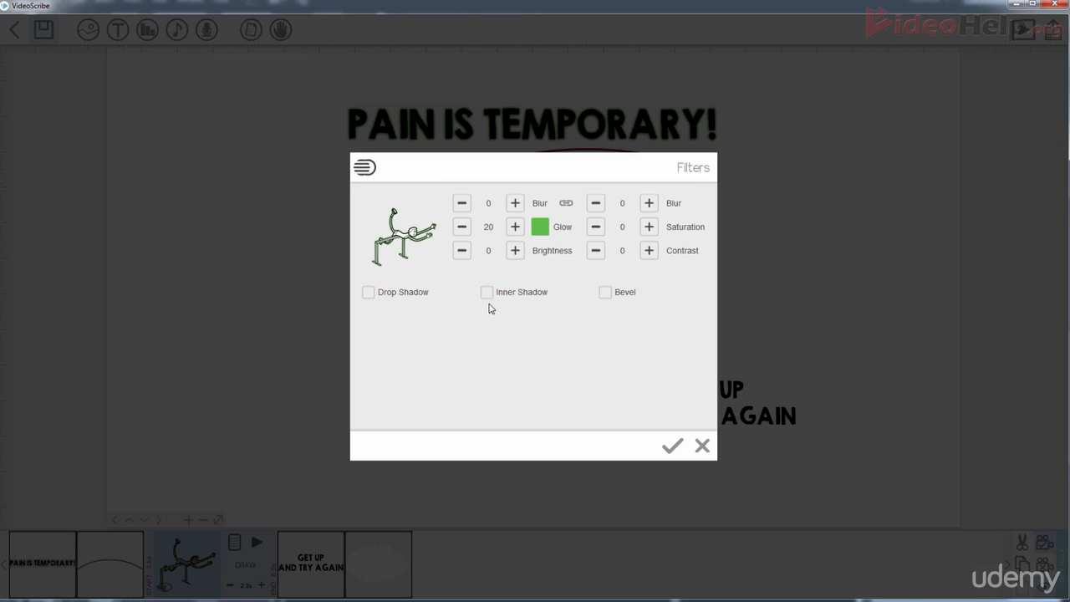
left_click(673, 445)
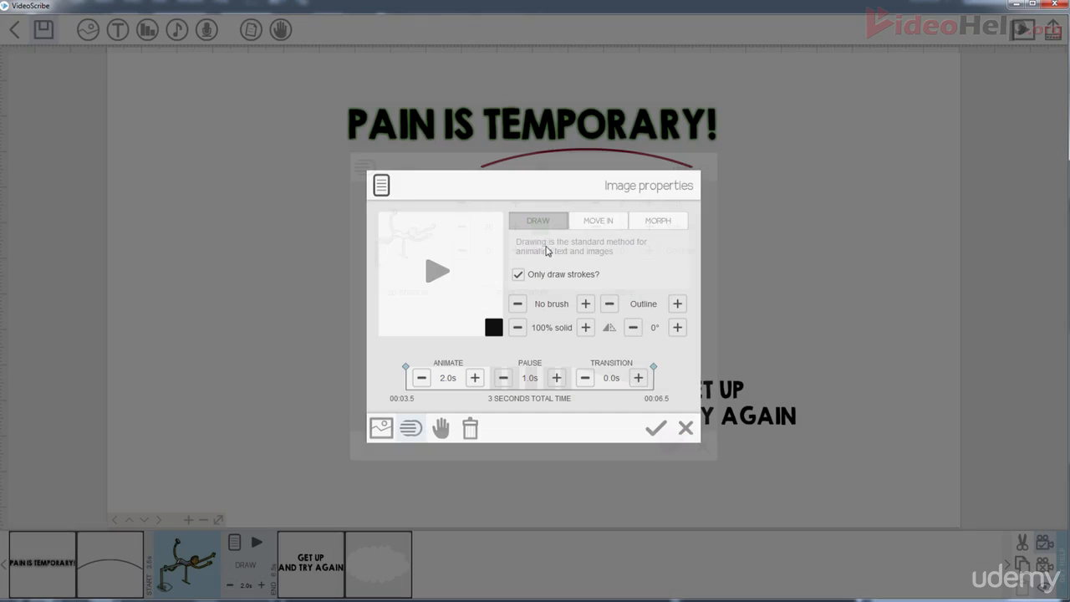
left_click(595, 226)
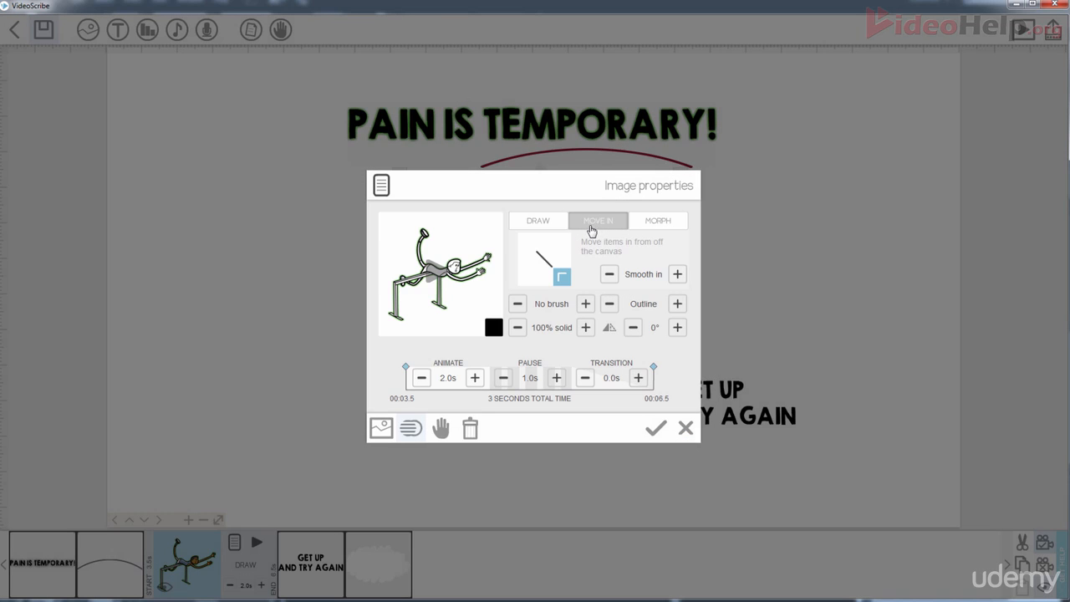
left_click(441, 430)
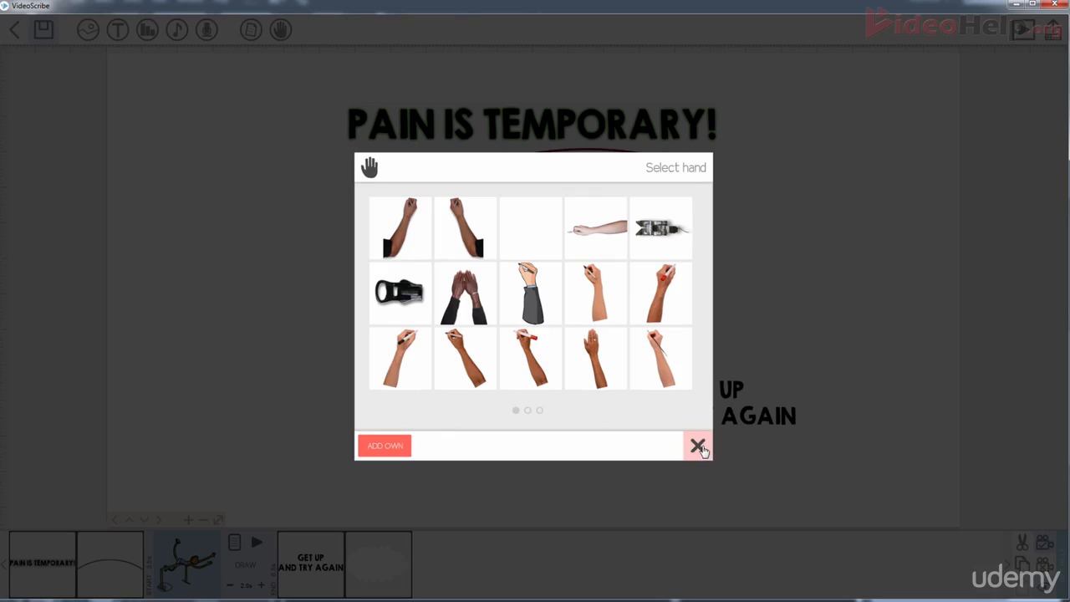
left_click(703, 452)
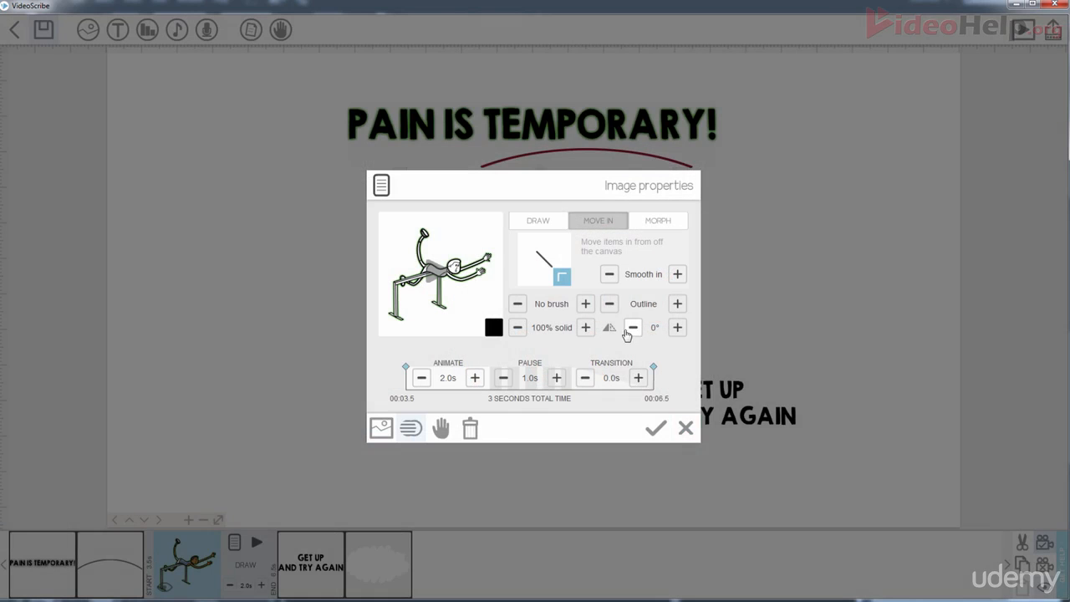
Try morphing the hurdler image from the curved line and return its animation type to Draw.
left_click(658, 223)
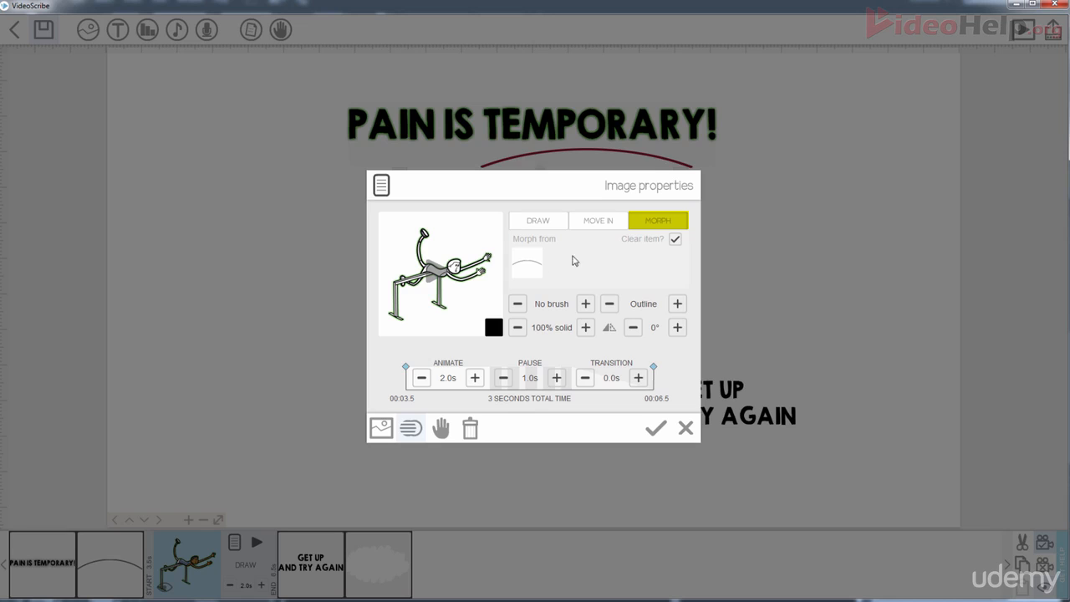
left_click(529, 273)
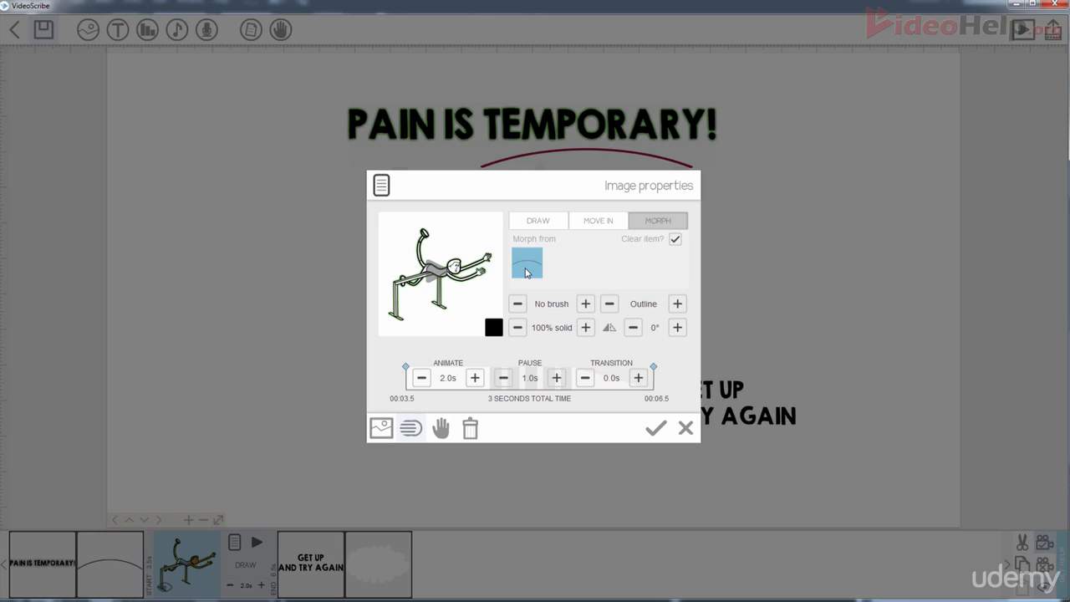
left_click(593, 221)
left_click(539, 222)
Set the hurdler image to Full colour, accept its image properties and deselect it.
left_click(676, 304)
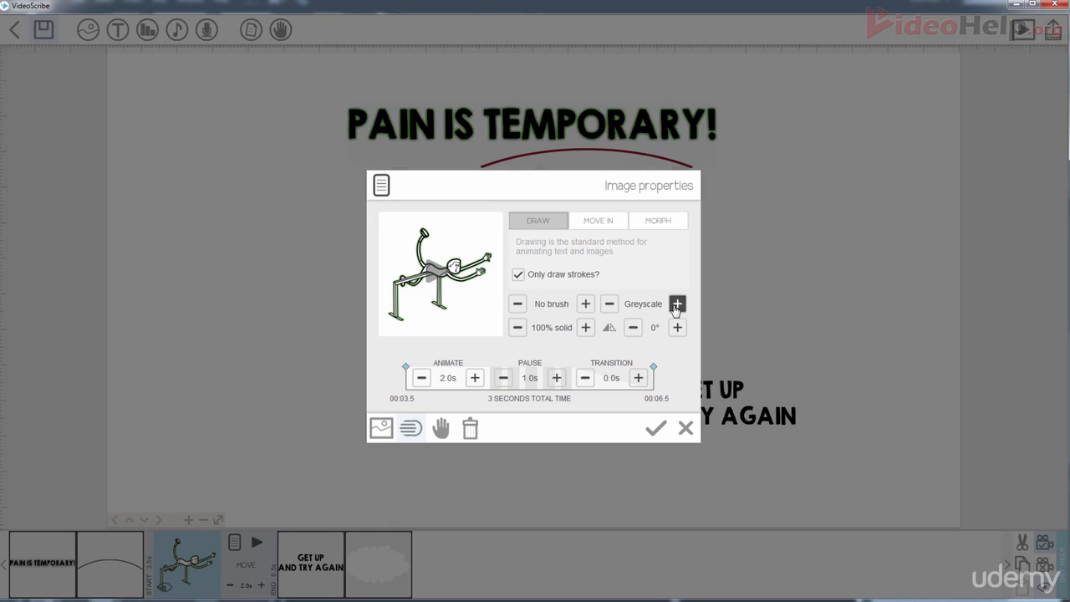
left_click(677, 306)
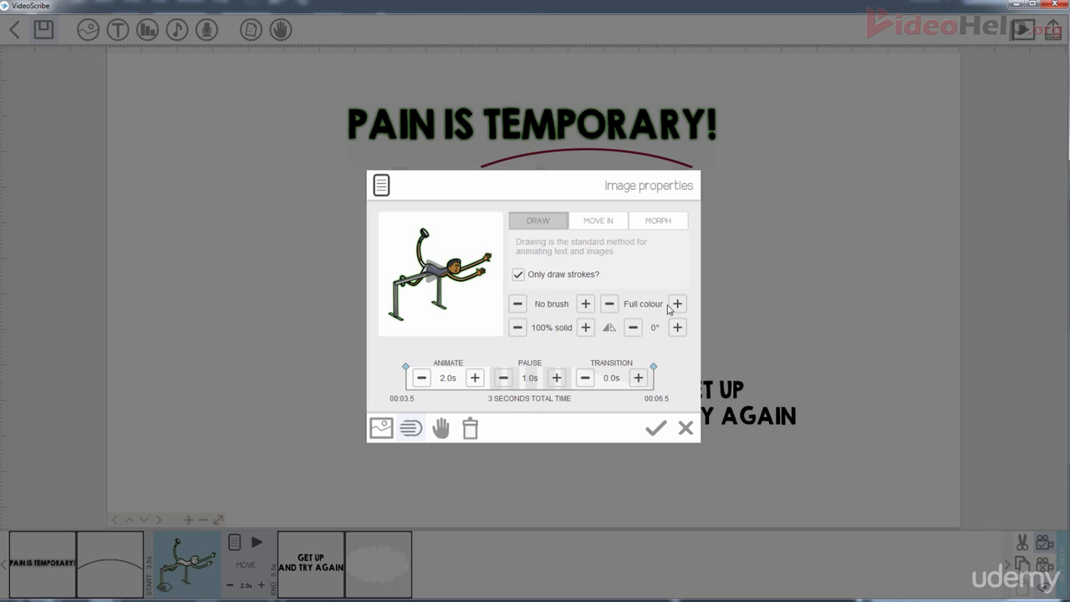
left_click(655, 430)
left_click(809, 301)
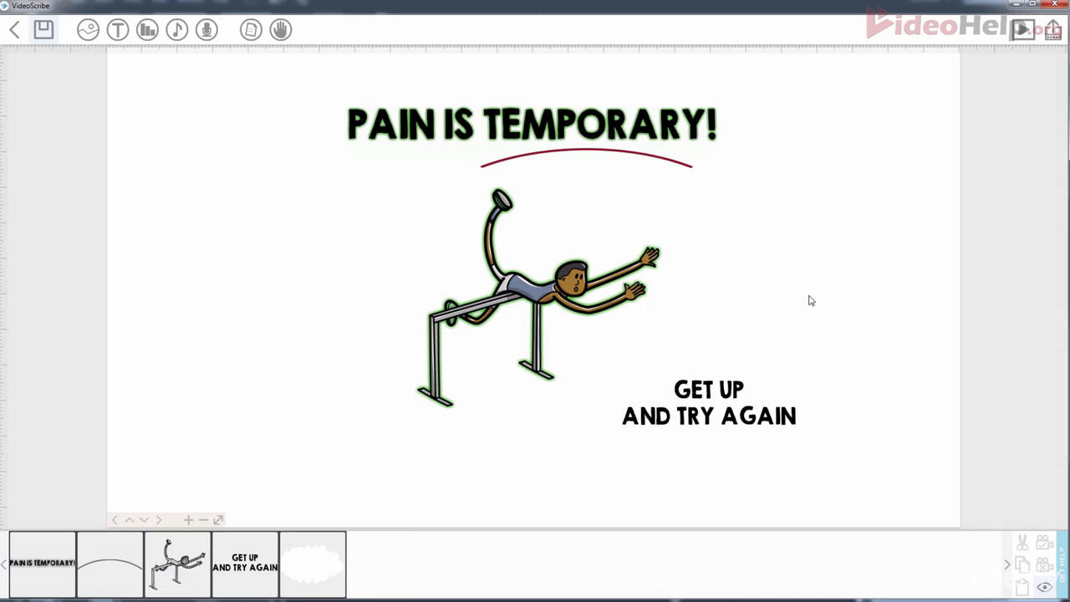